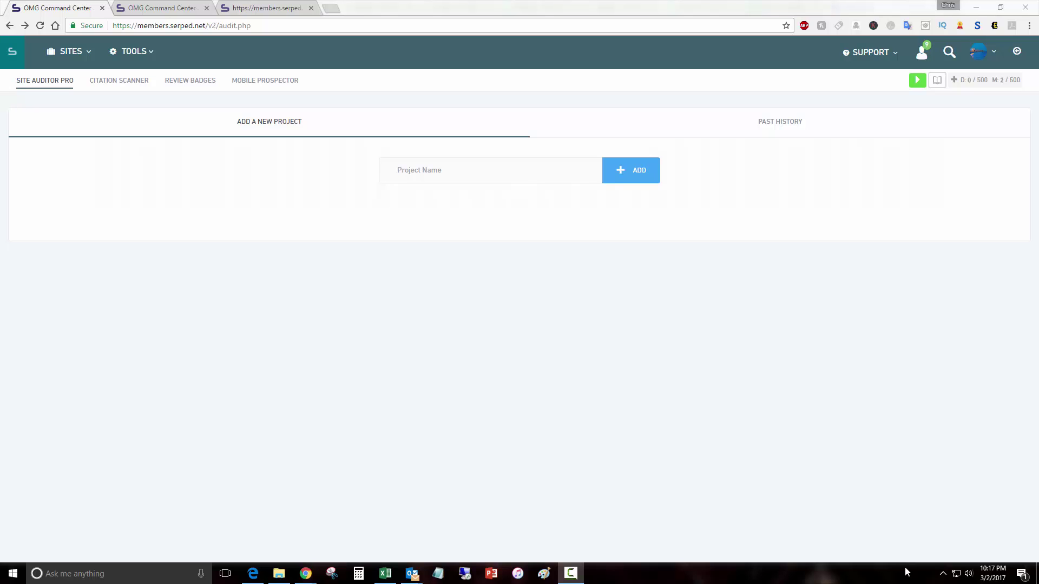
Step: Create a new Site Auditor Pro project named 'Demo'
left_click(19, 82)
left_click(442, 173)
type("D")
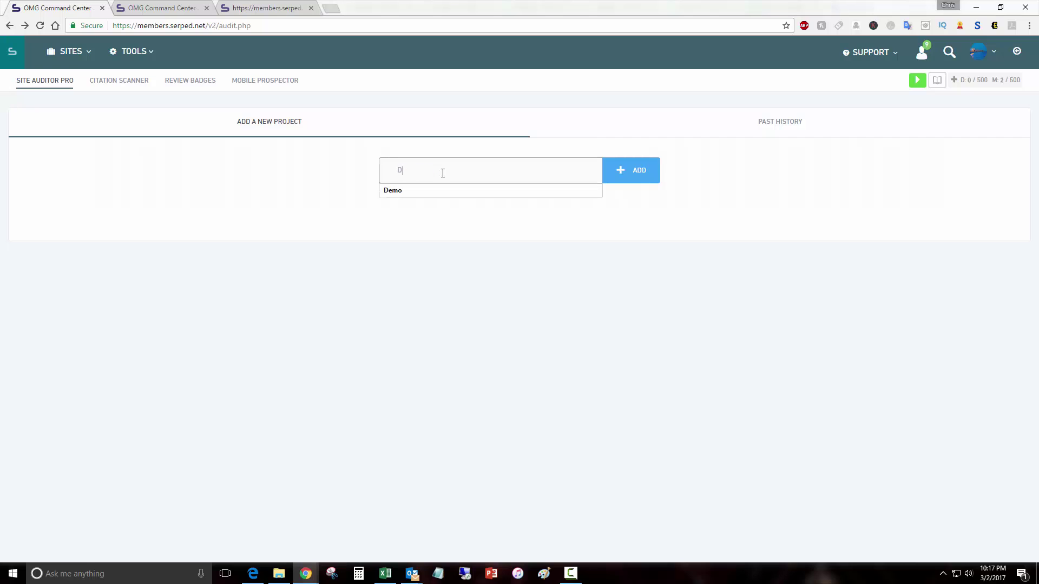
type("emo")
left_click(631, 178)
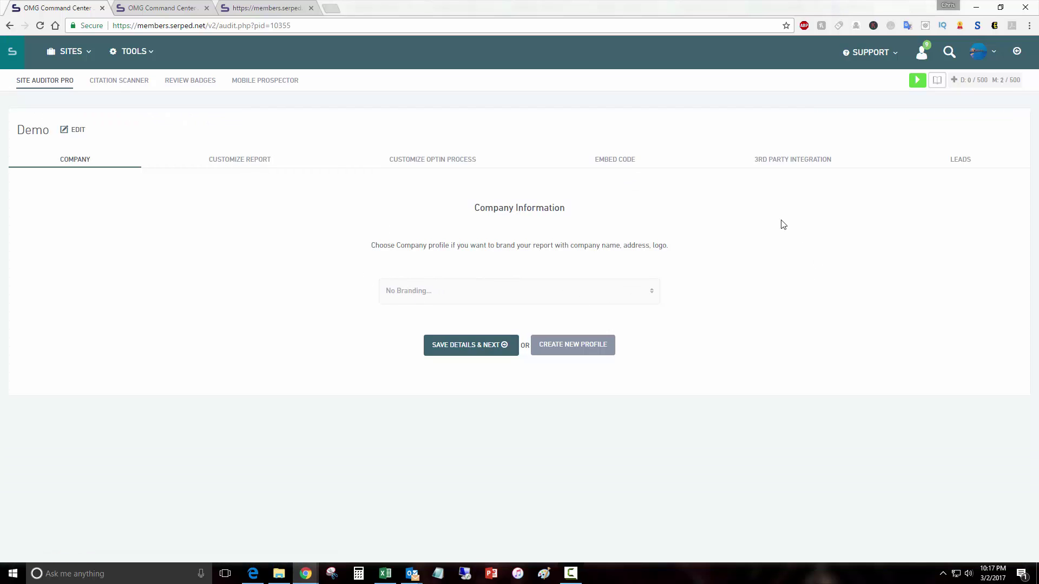
Step: Brand the Demo project with the Superstar SEO company profile and save the details
left_click(595, 282)
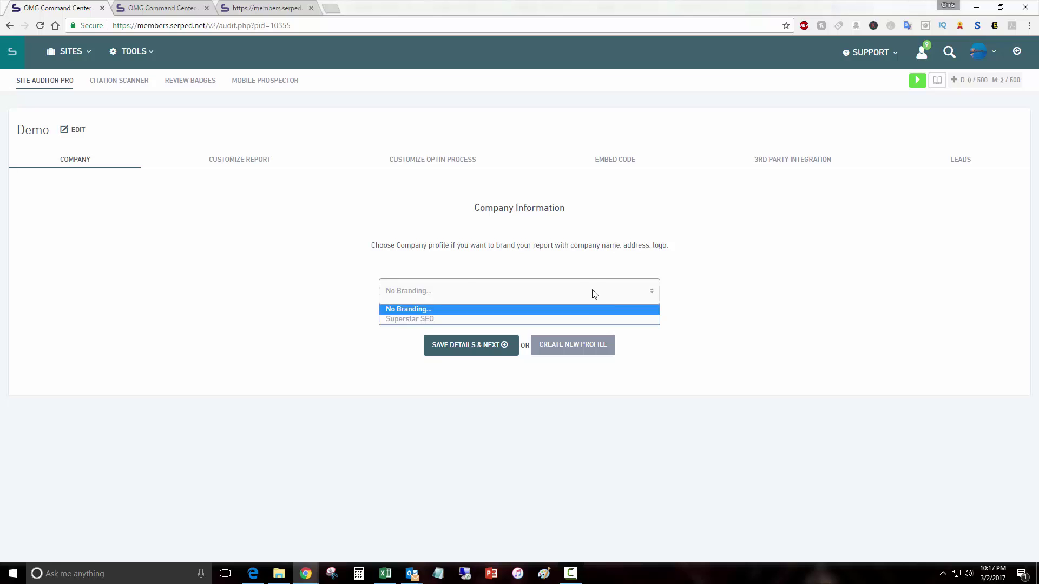
left_click(444, 319)
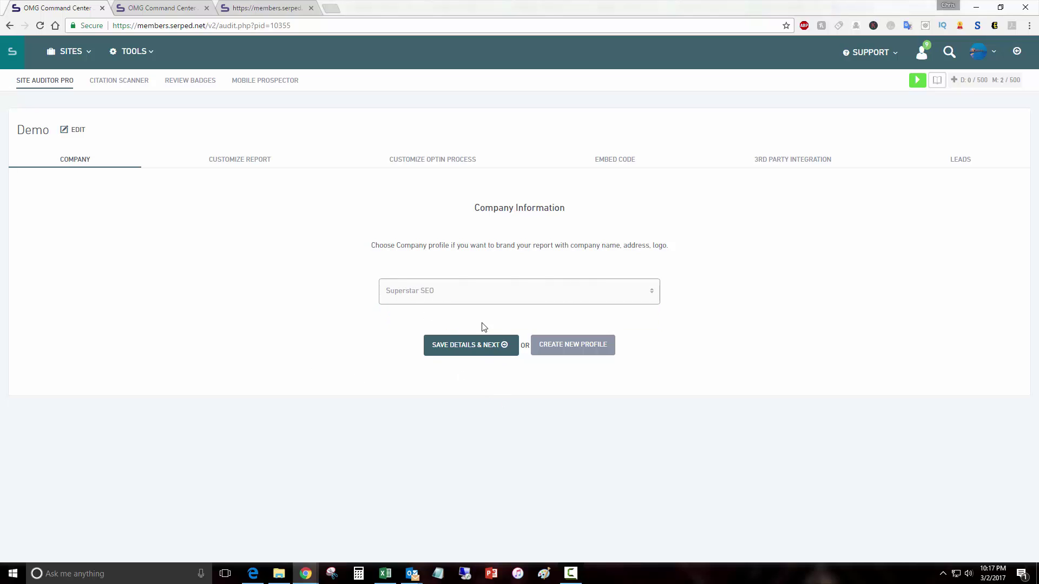
left_click(481, 345)
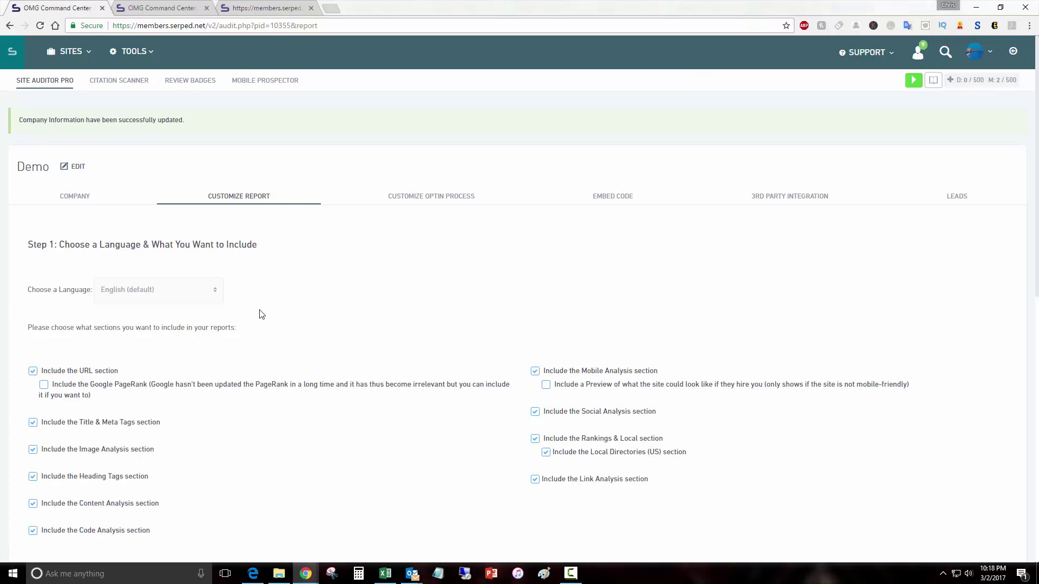
Step: Keep the default report settings (No Background, 1 report per email address) and save them
scroll(261, 314, "down", 2)
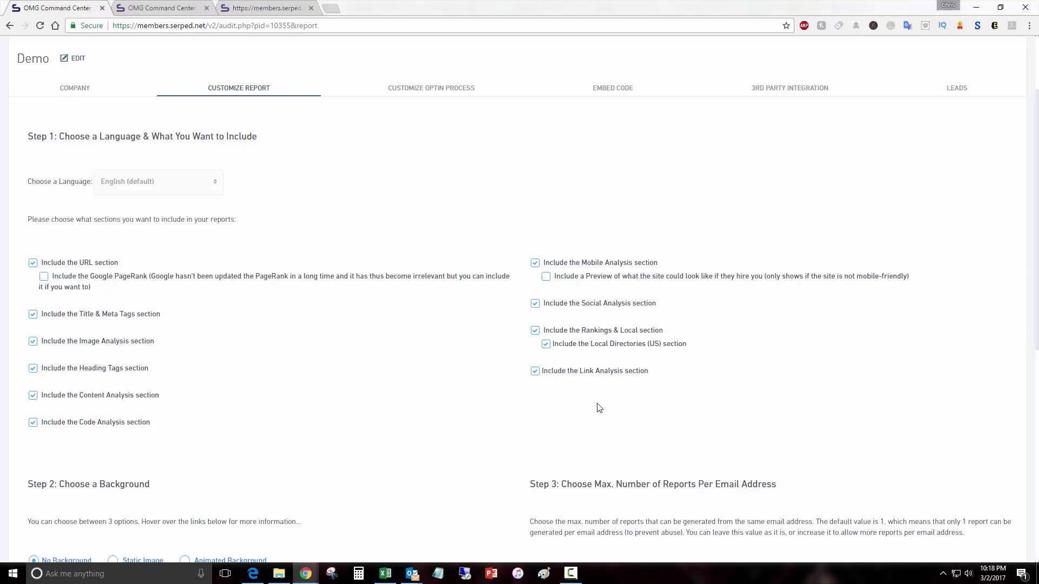
scroll(417, 348, "down", 3)
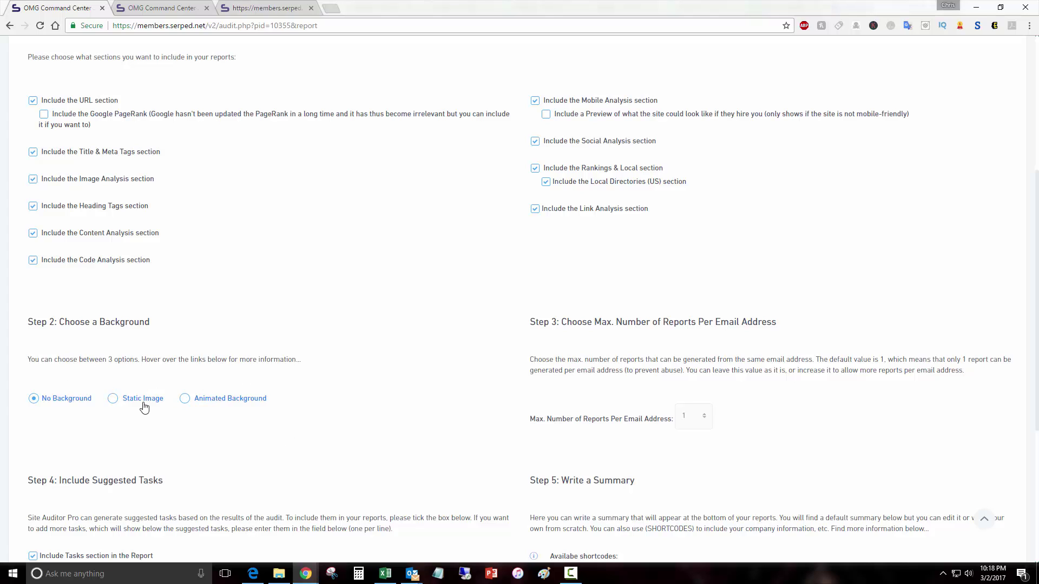
mouse_move(72, 401)
scroll(536, 320, "down", 2)
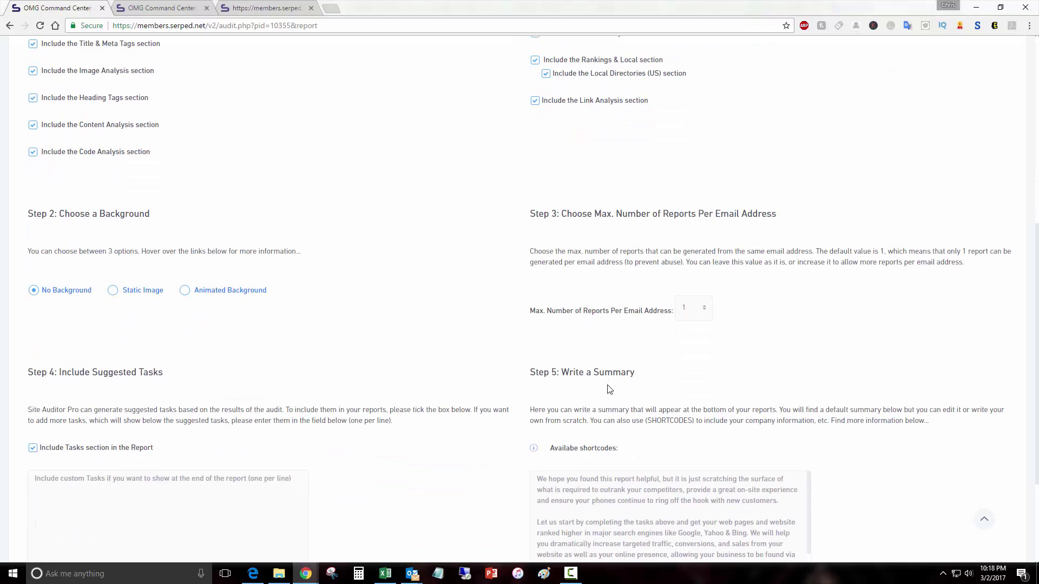
scroll(635, 377, "down", 3)
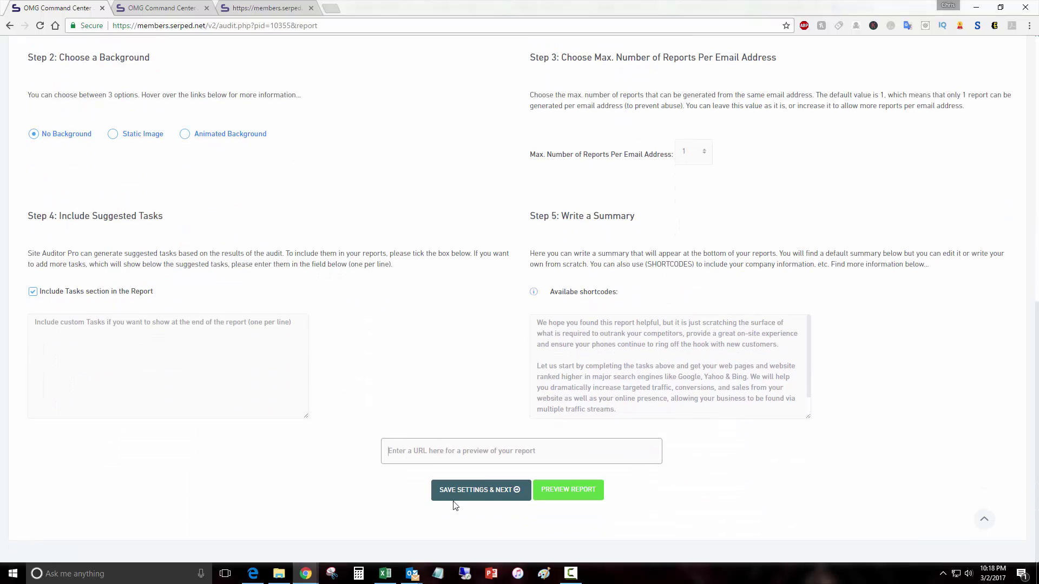
left_click(478, 493)
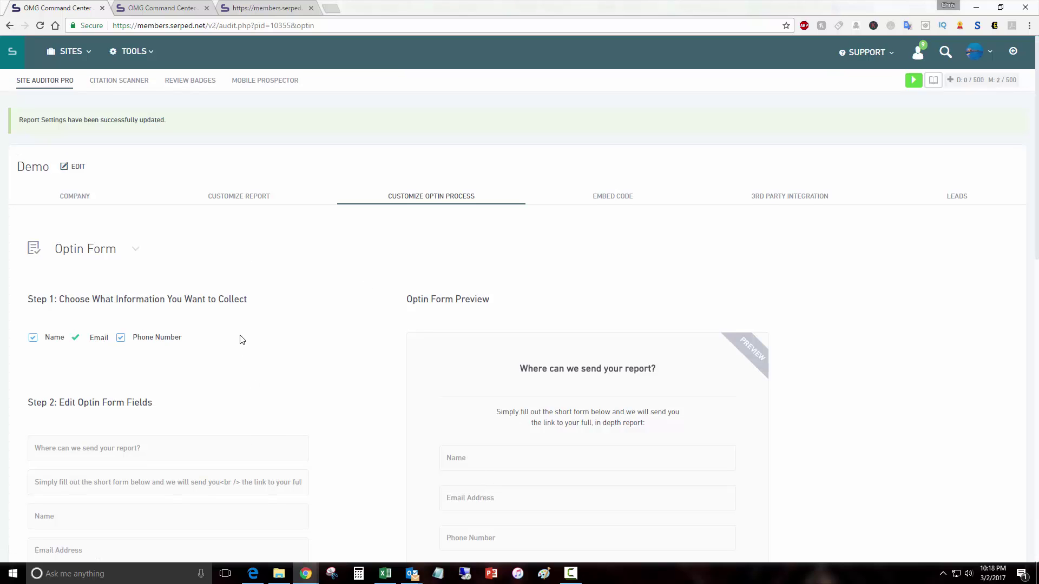
scroll(238, 339, "down", 4)
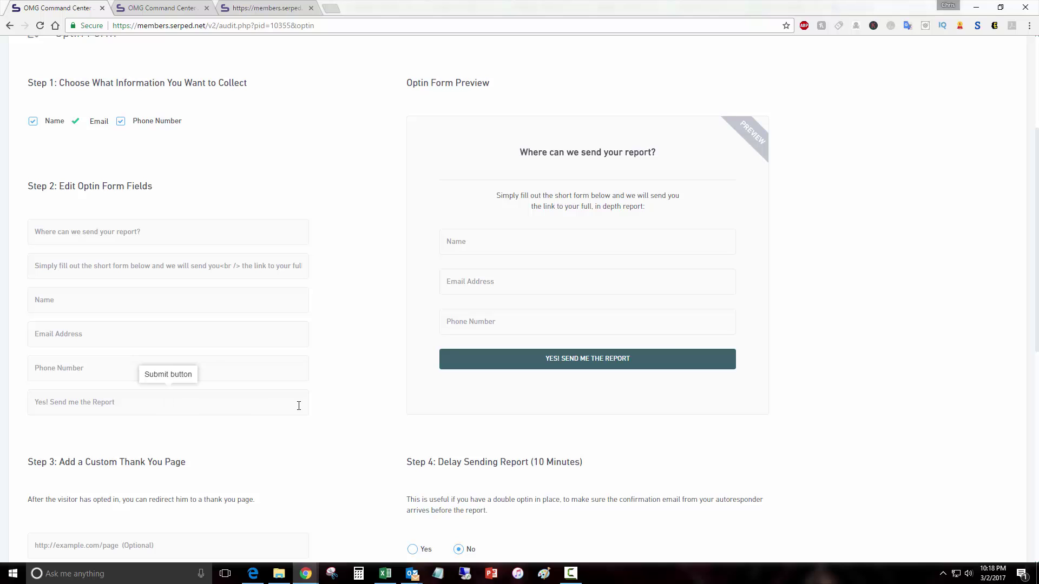
scroll(226, 339, "down", 4)
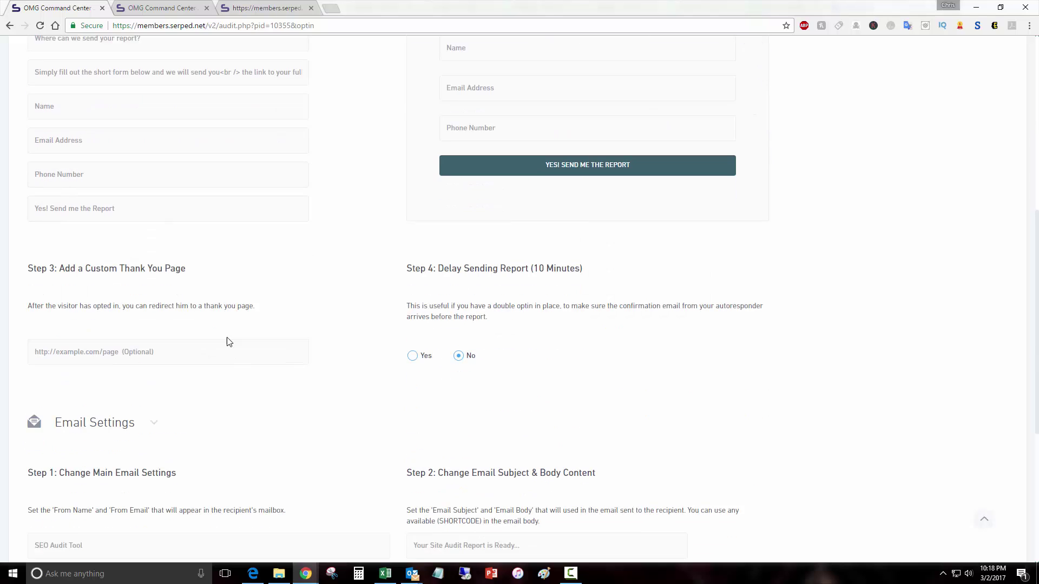
mouse_move(177, 330)
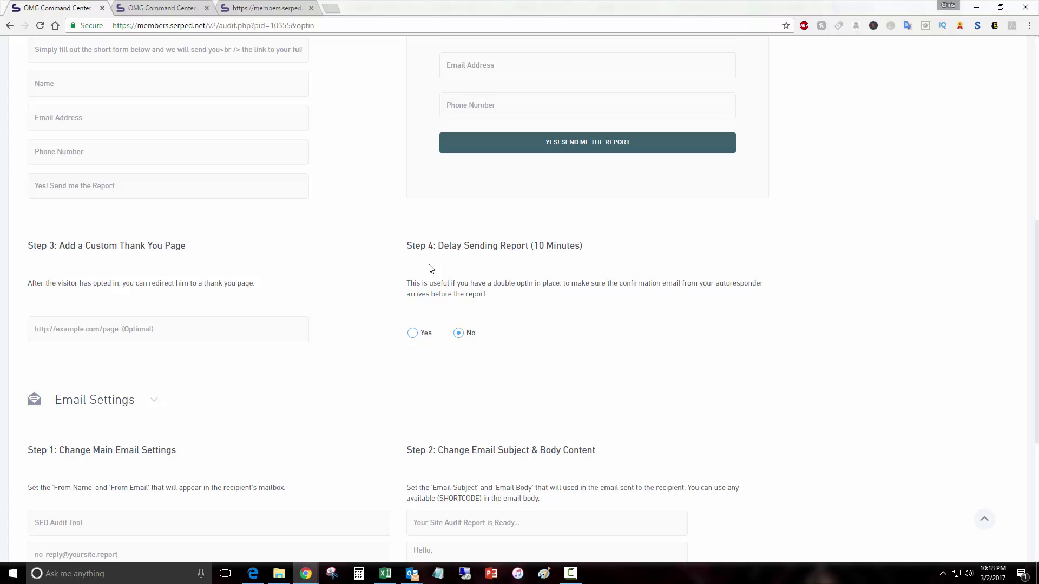
scroll(430, 269, "down", 4)
Step: Set the sender name to 'Superstar SEO' and the sender address to the company's info e-mail, then save
left_click(70, 306)
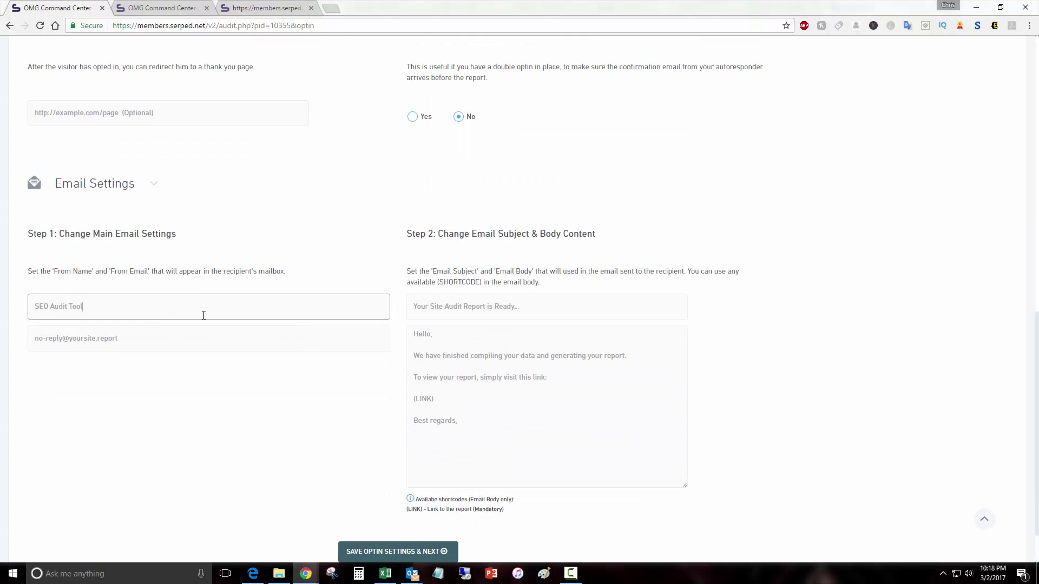
key("ctrl+a")
type("Supe")
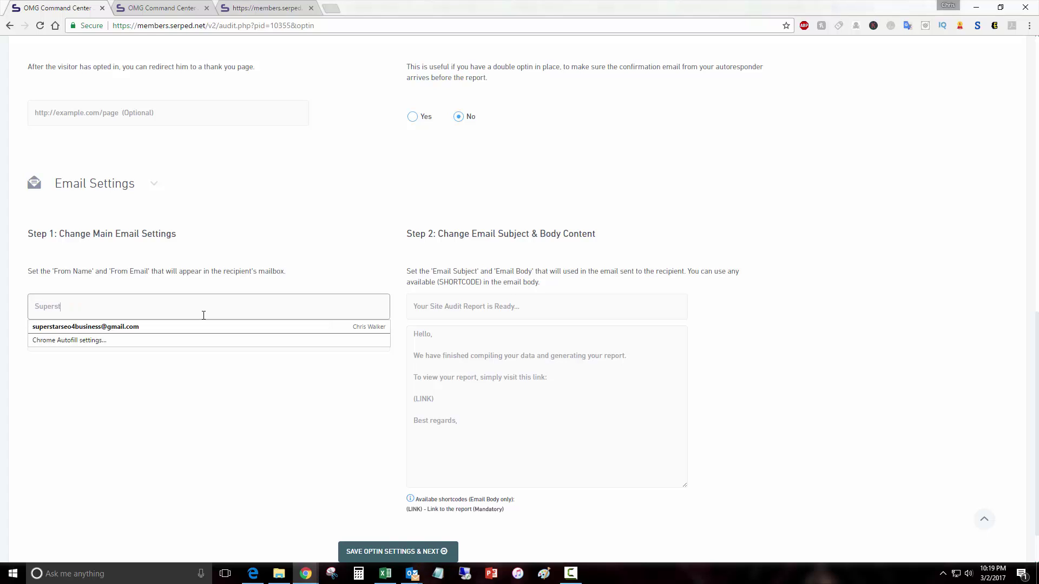
type("rstar SEO")
key("Tab")
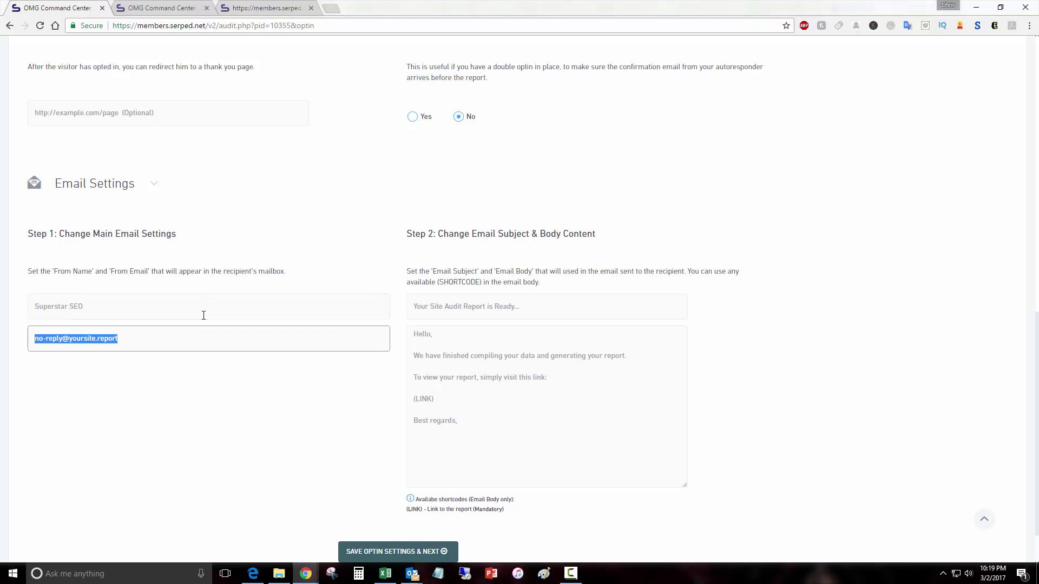
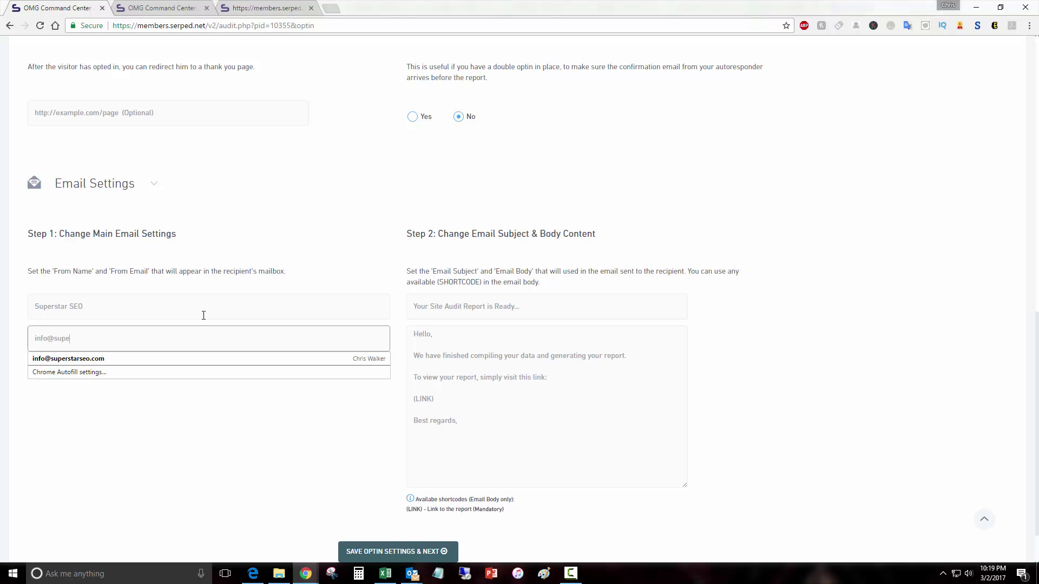
left_click(777, 439)
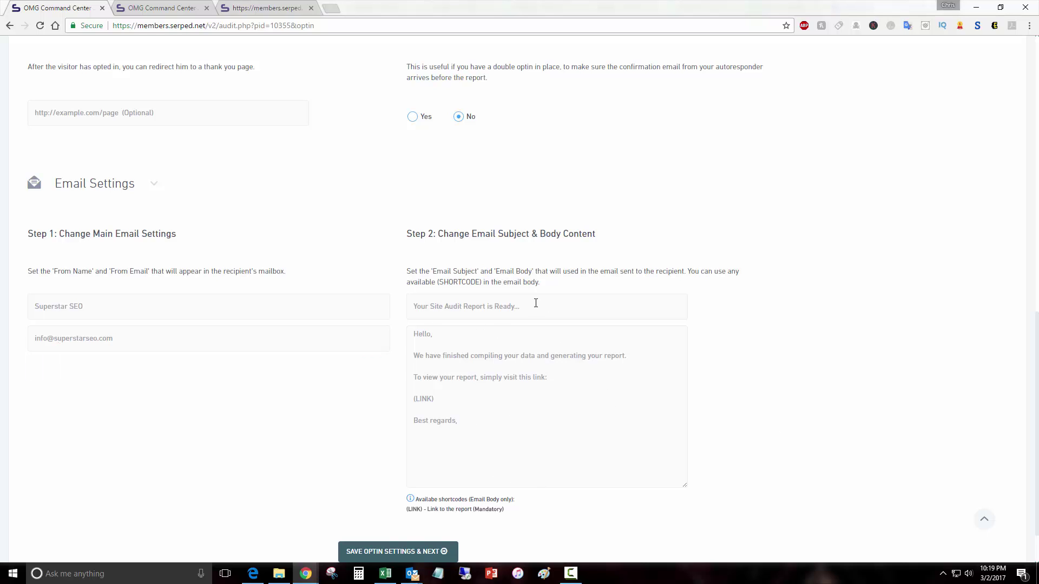
scroll(535, 300, "down", 2)
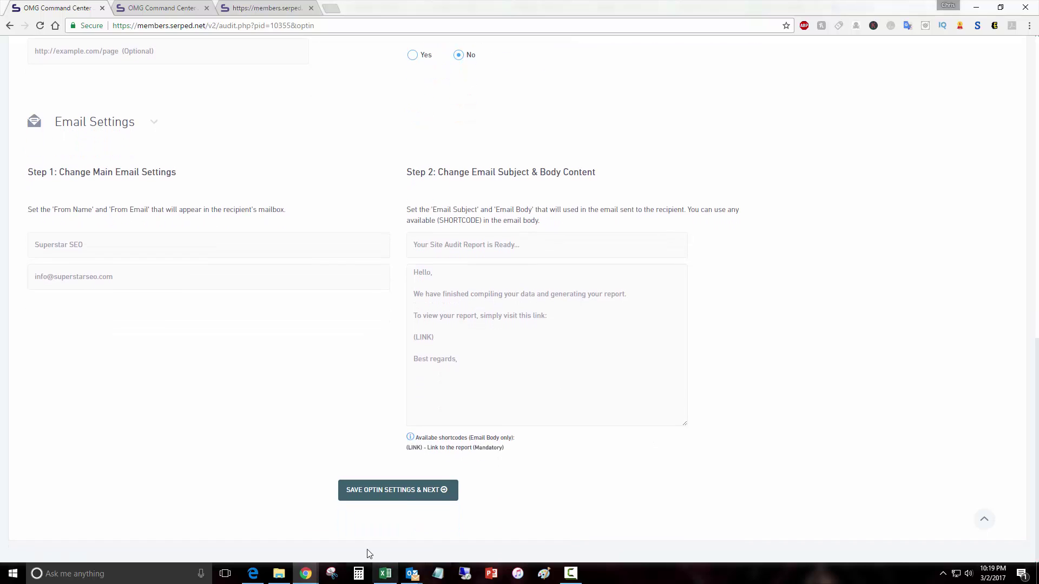
left_click(403, 494)
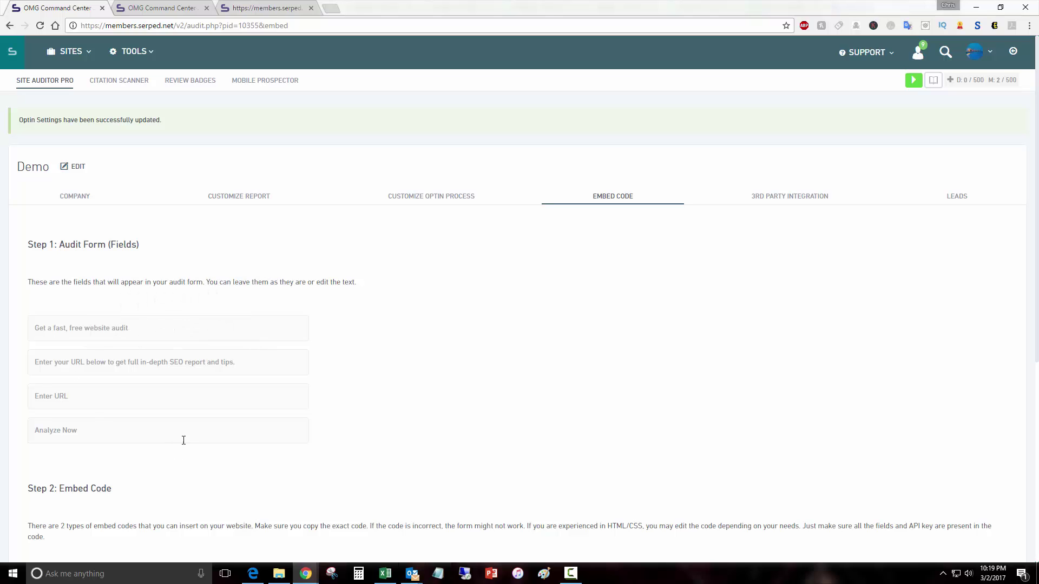
Step: Copy the Landing Page Embed Code and preview the landing page audit form
scroll(120, 430, "down", 5)
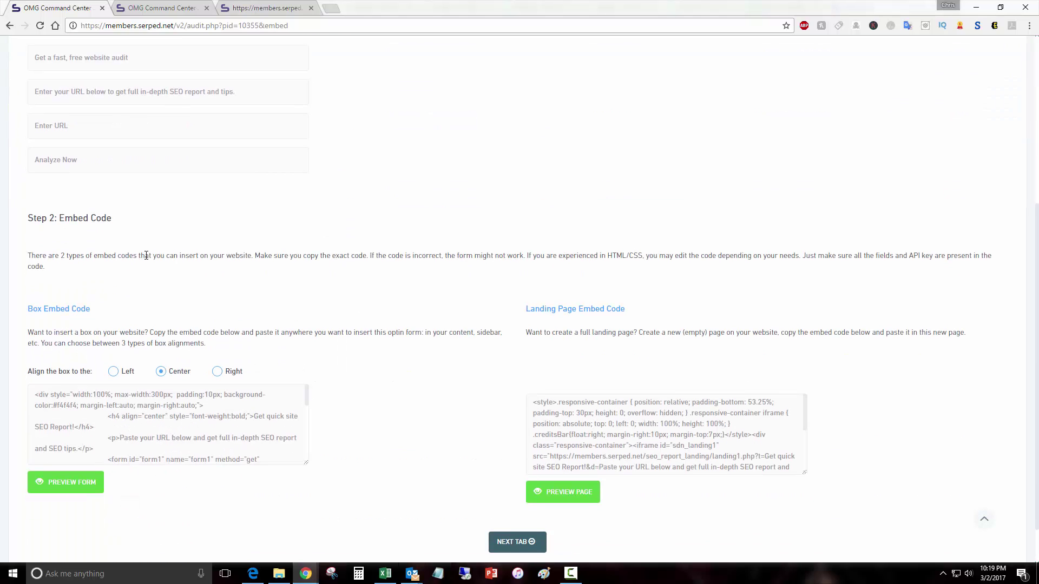
scroll(424, 299, "down", 1)
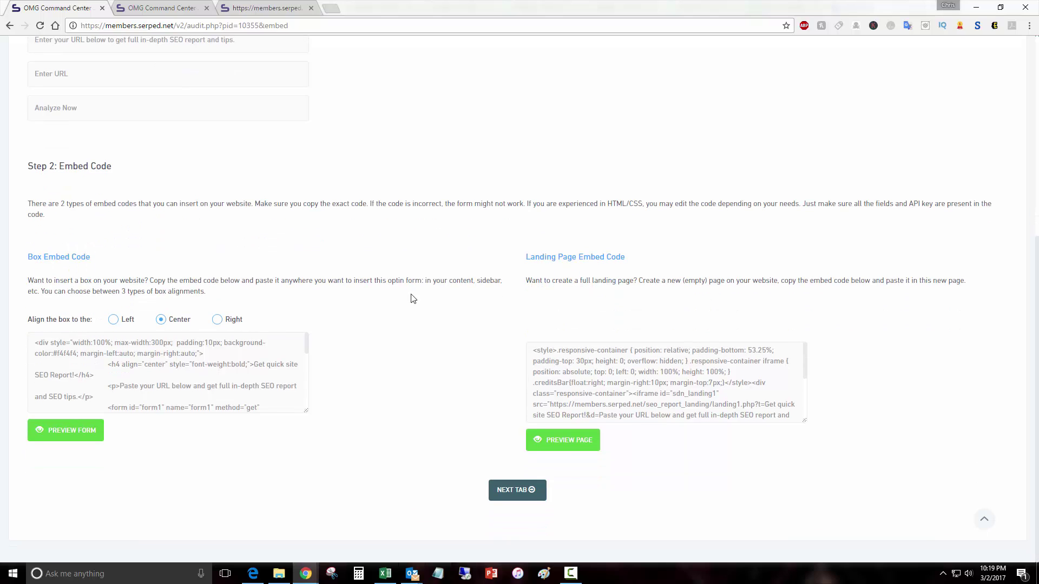
left_click(670, 373)
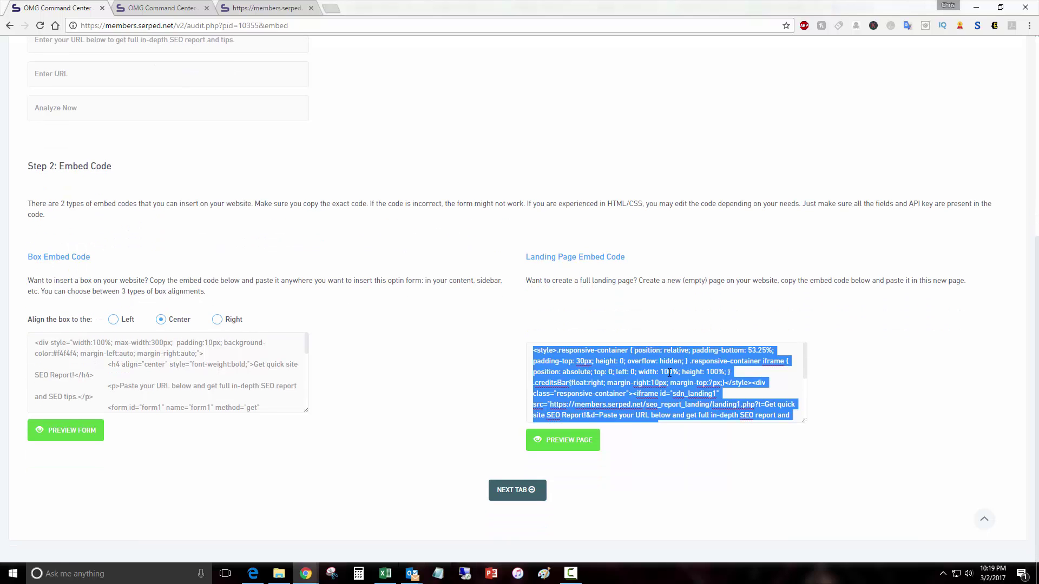
right_click(669, 372)
left_click(694, 393)
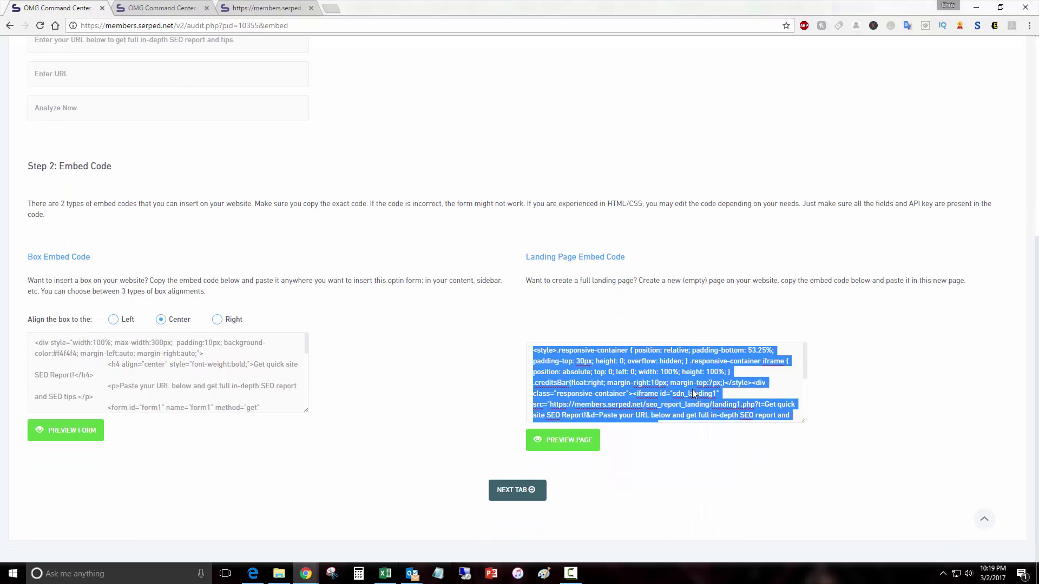
left_click(564, 445)
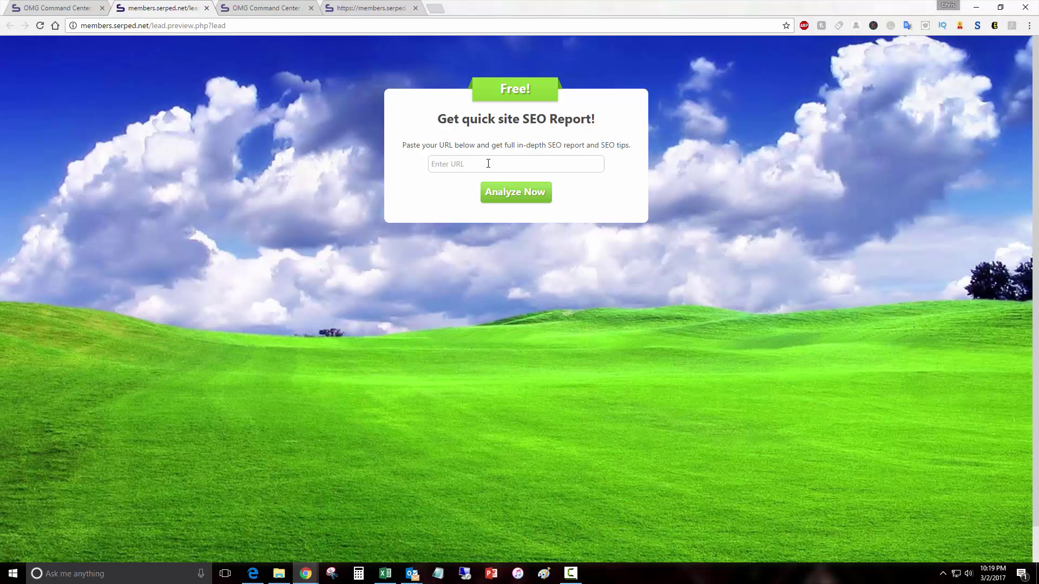
left_click(64, 9)
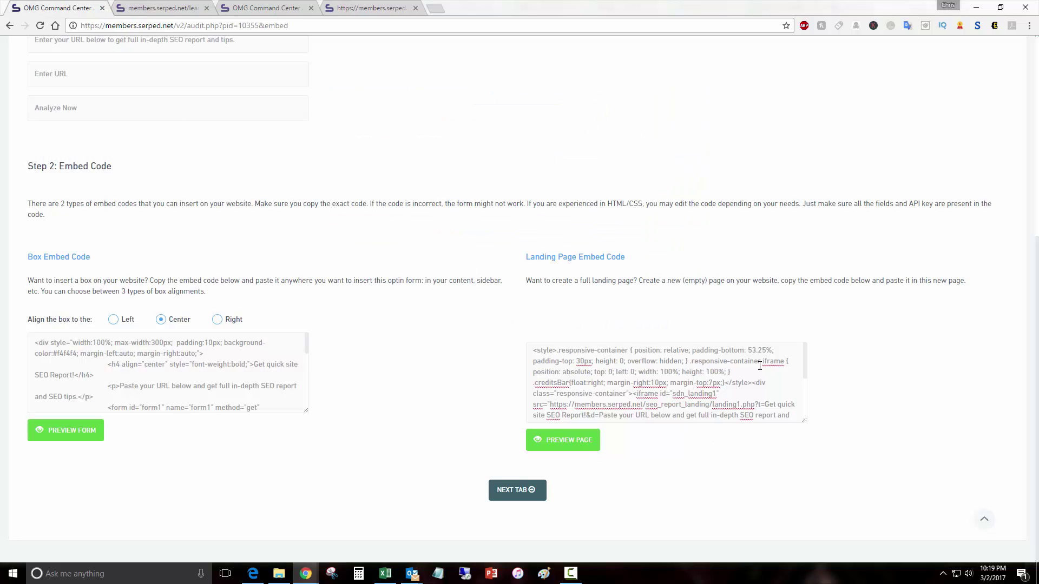
left_click(141, 7)
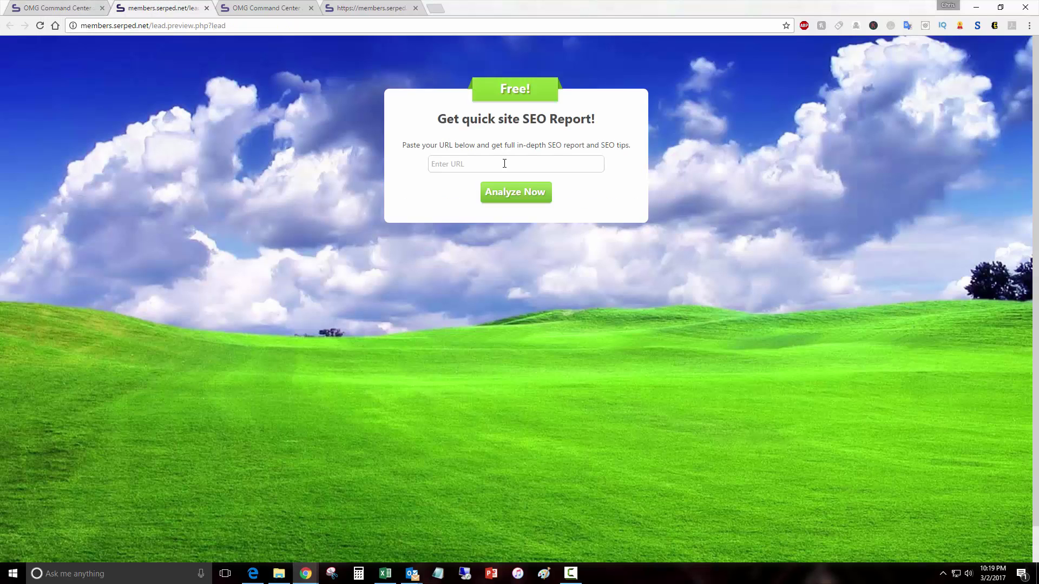
left_click(503, 162)
type("ht")
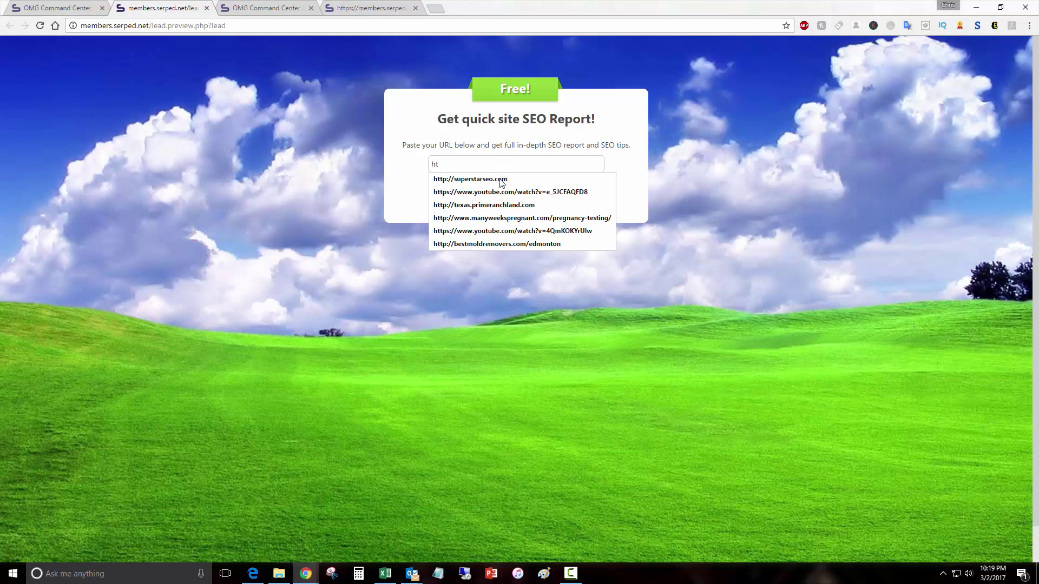
left_click(500, 180)
left_click(517, 192)
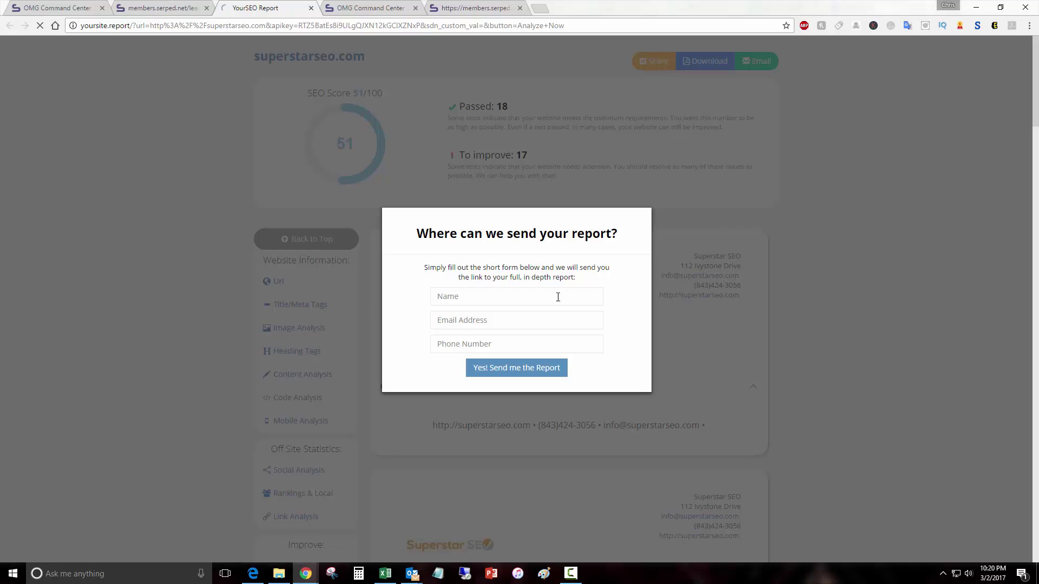
Step: Submit the opt-in form with the saved name and e-mail plus a test phone number
left_click(481, 301)
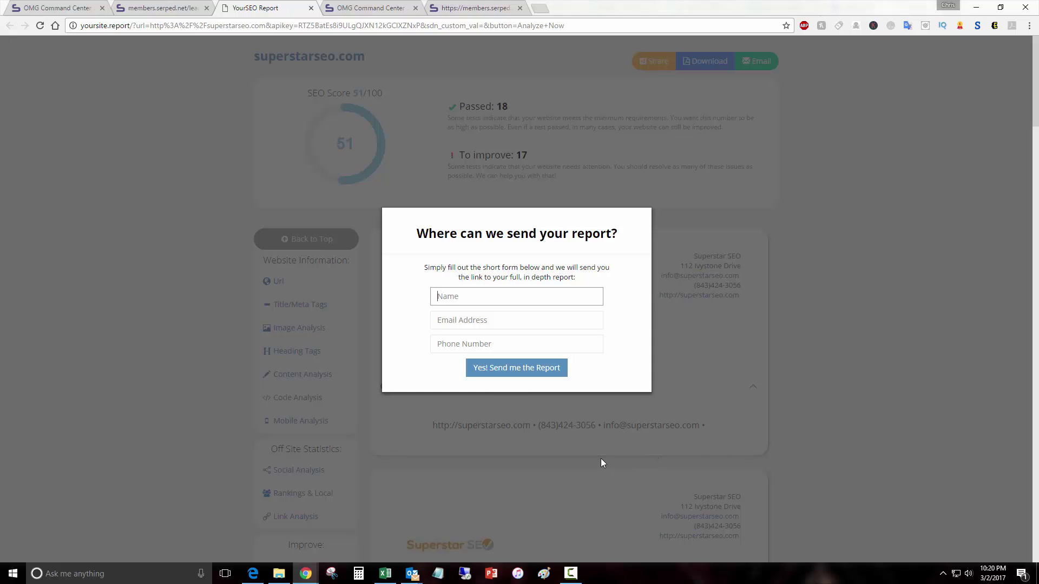
type("Ch")
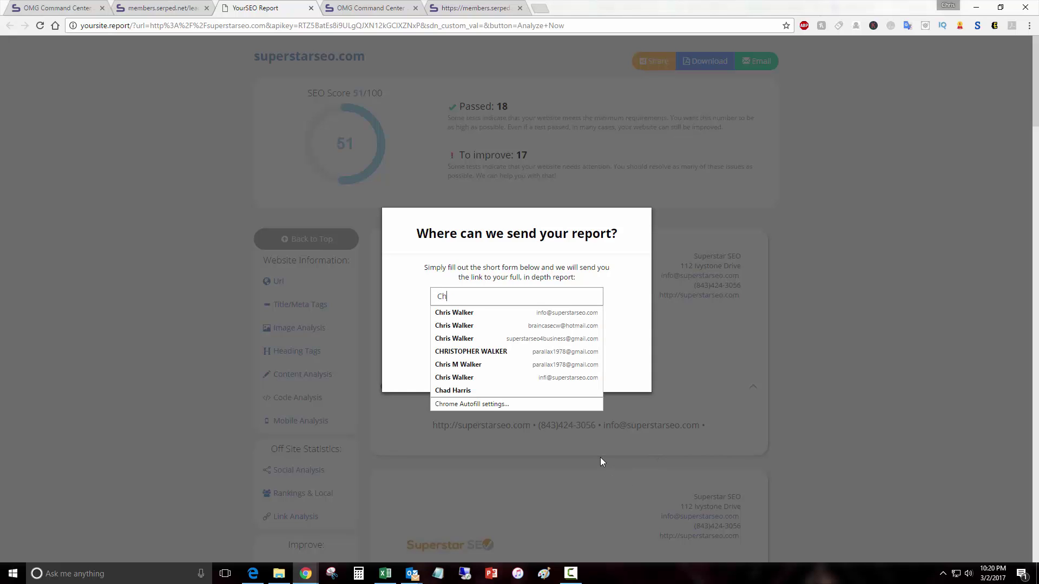
key("Down")
key("Tab")
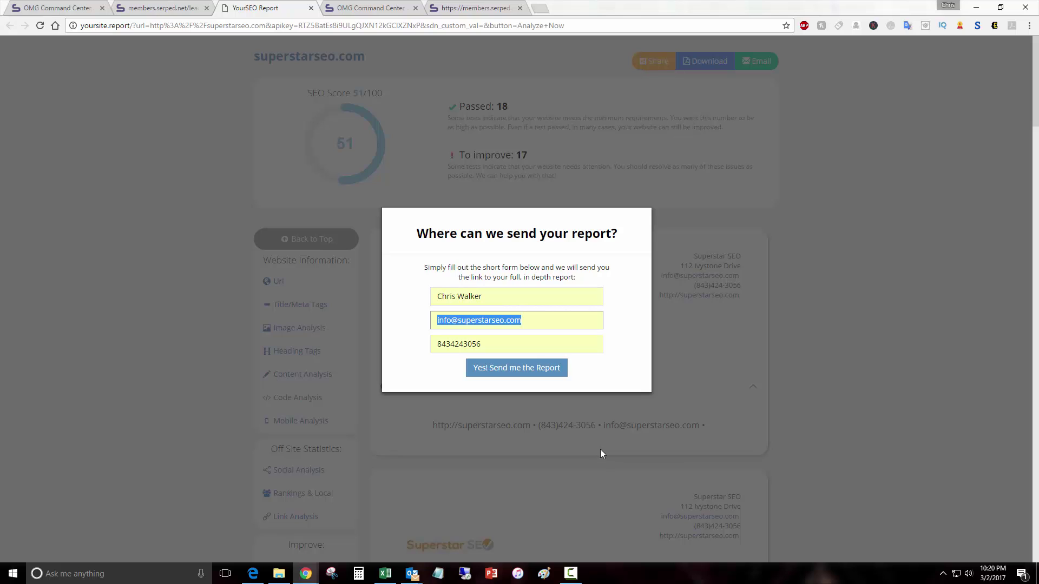
key("Tab")
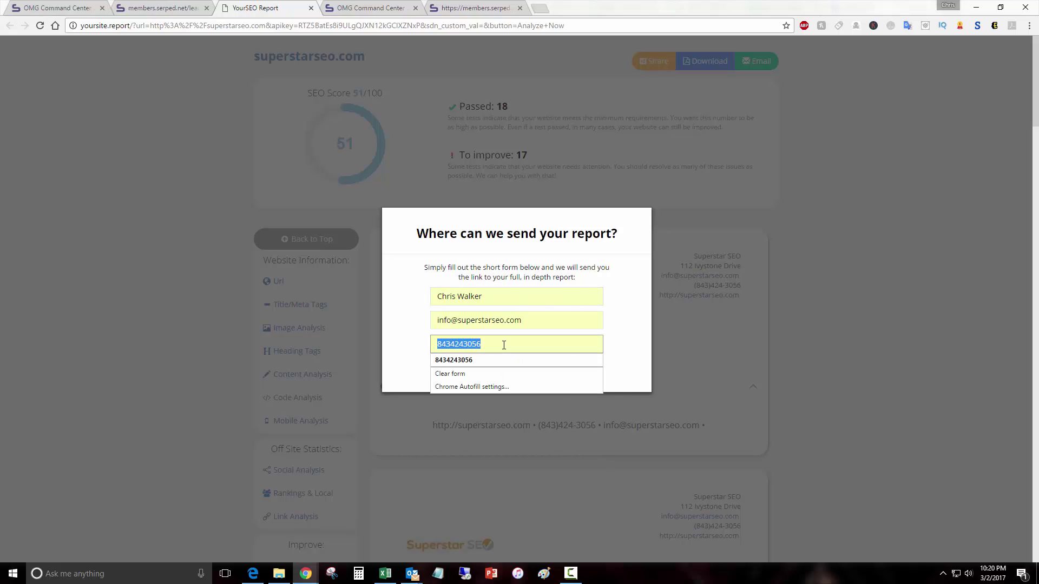
key("Up")
key("BackSpace")
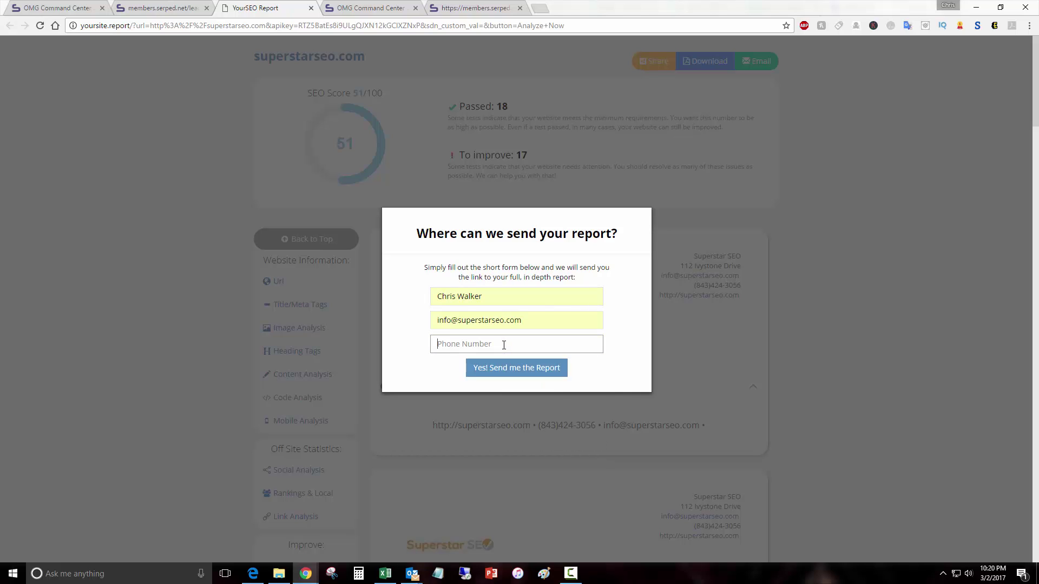
left_click(505, 362)
left_click(462, 333)
left_click(466, 341)
type("5555")
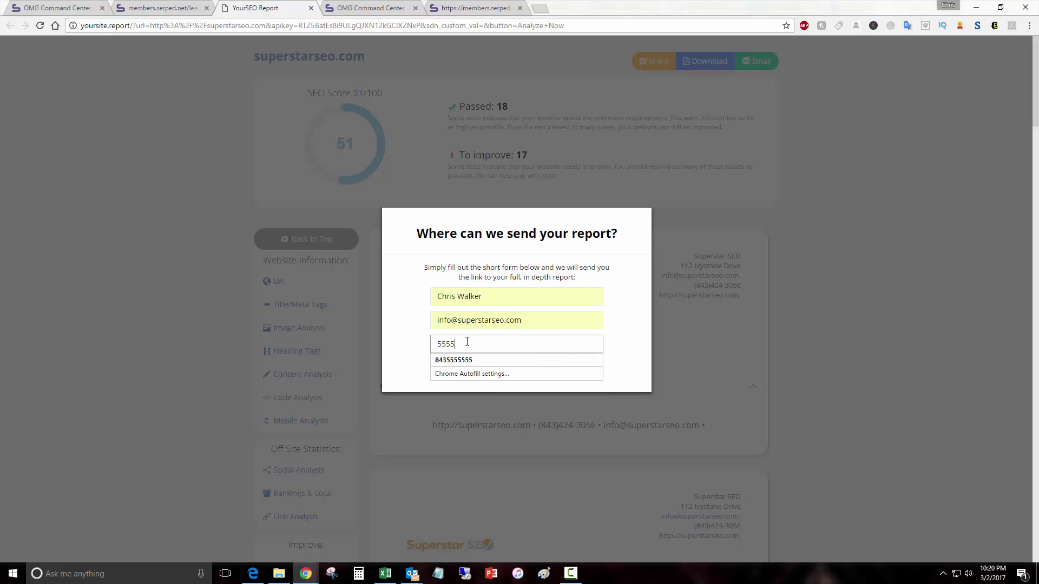
type("555555")
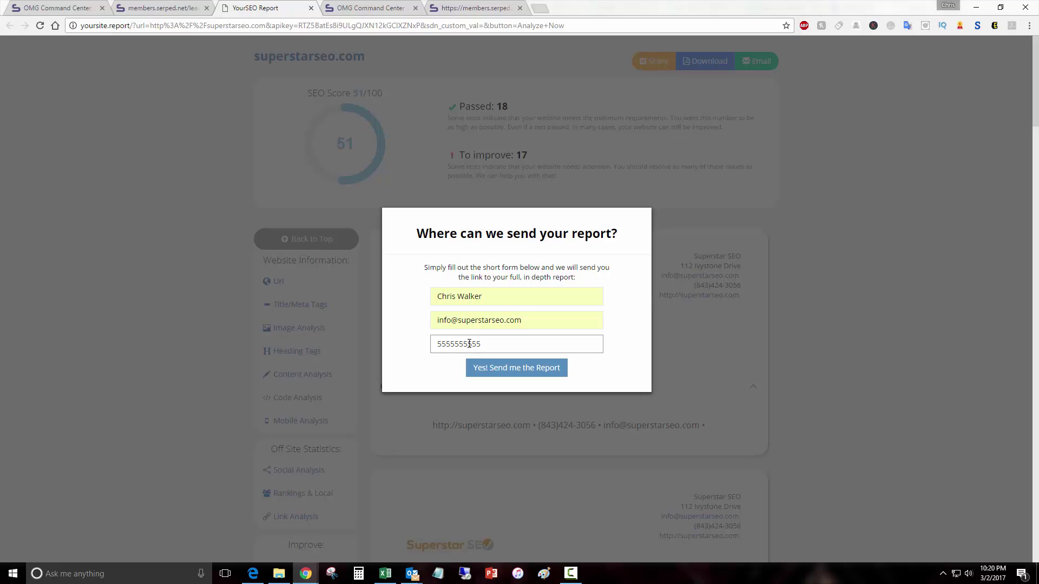
left_click(490, 378)
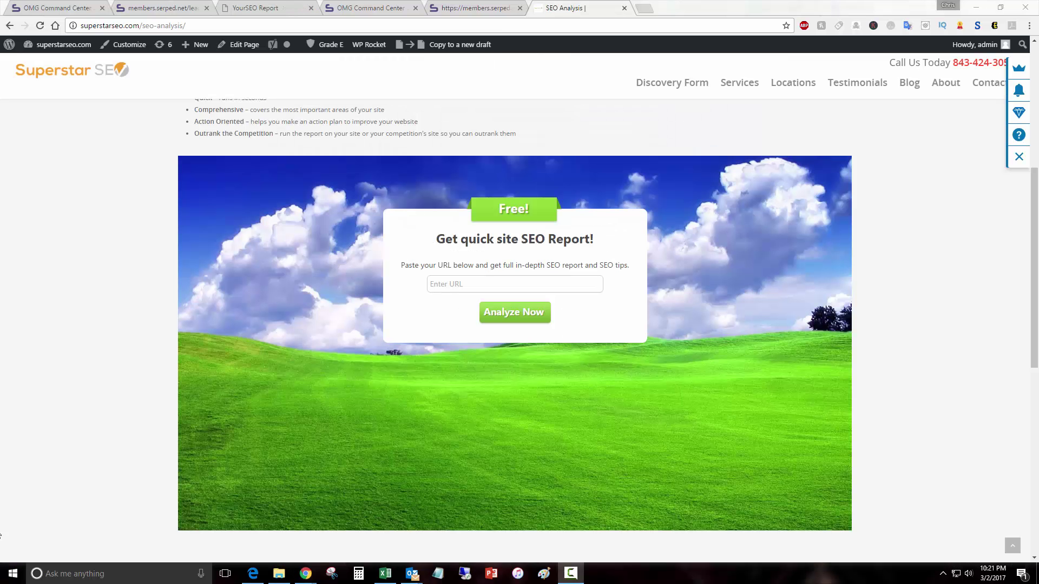
Step: Scroll the superstarseo.com SEO Analysis page to the 'Get quick site SEO Report!' box
scroll(115, 401, "up", 5)
scroll(116, 400, "up", 1)
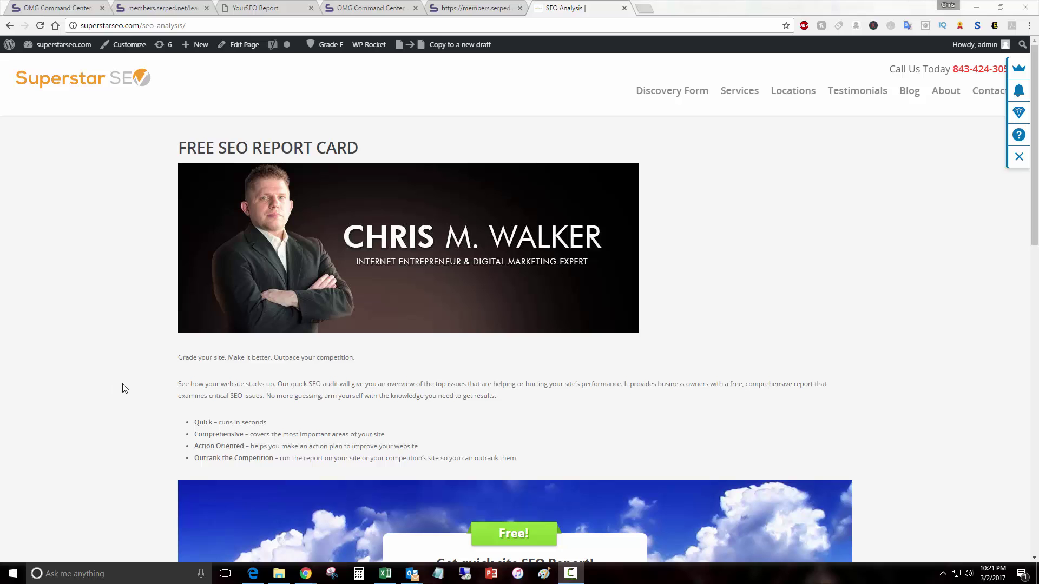
scroll(121, 388, "down", 3)
scroll(124, 389, "down", 2)
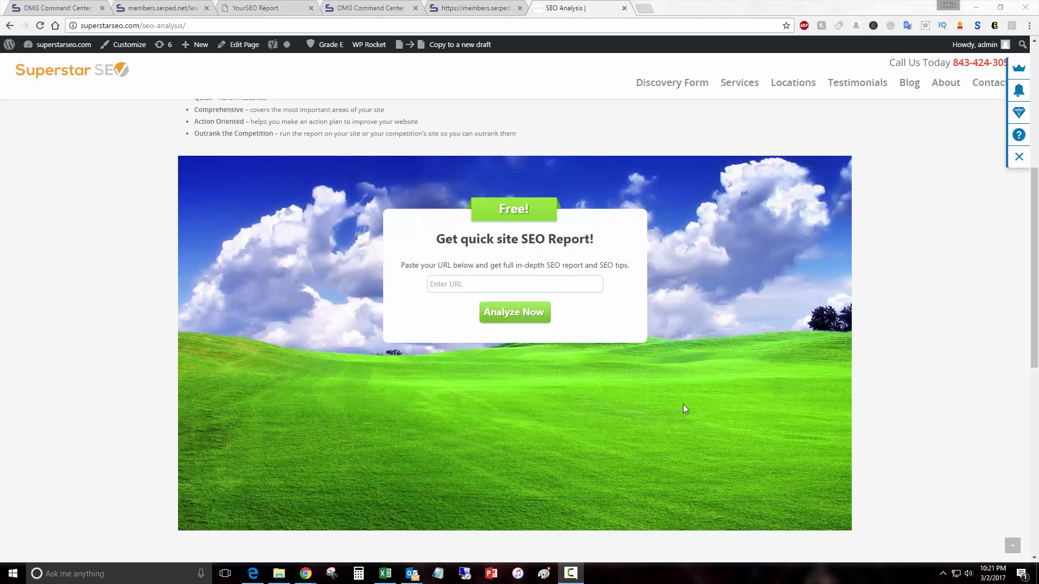
scroll(677, 389, "down", 2)
scroll(676, 359, "up", 3)
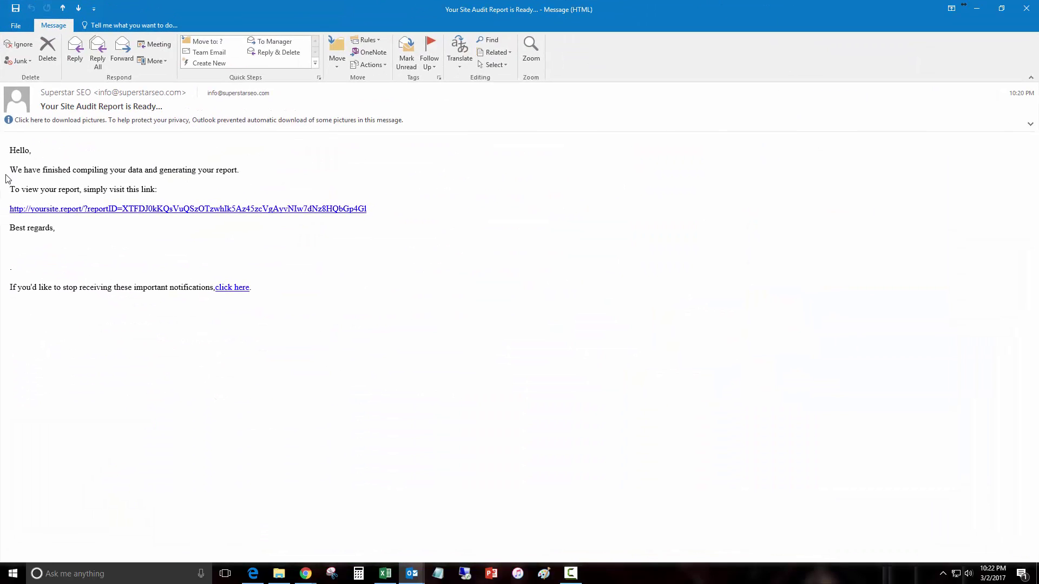
Step: Follow the yoursite.report link in the 'Your Site Audit Report is Ready' e-mail
left_click(183, 209)
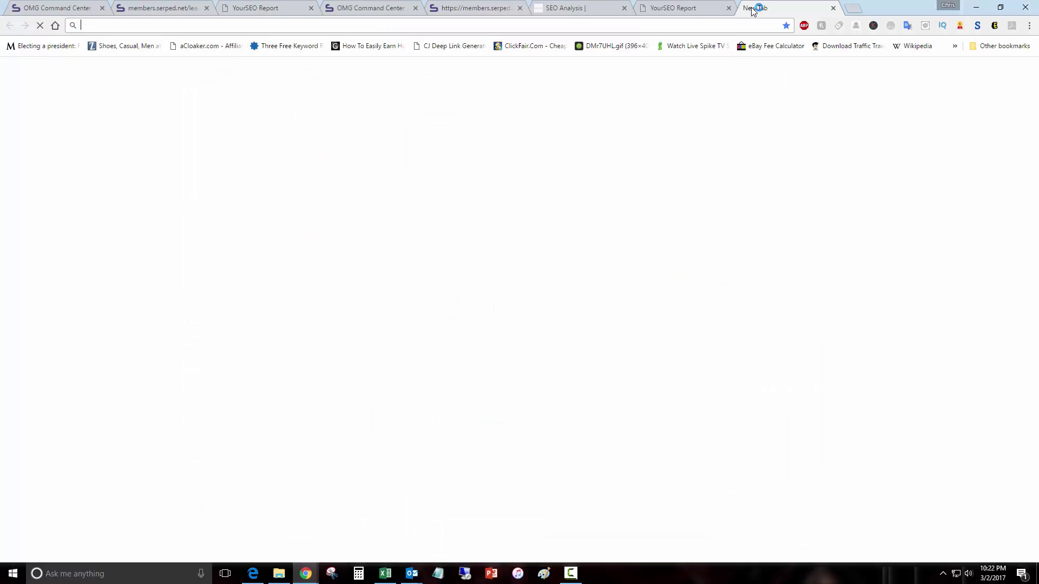
Step: View mysiteauditor.com's pricing page with the Basic $39/mo and Pro $79/mo plans
left_click(750, 8)
type("mysiteauditor.com")
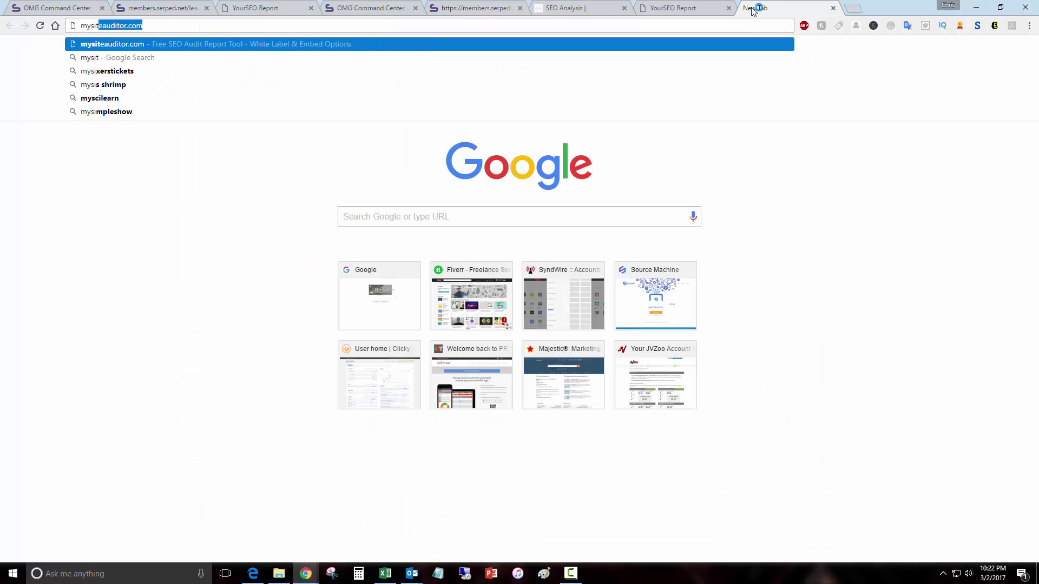
key("Return")
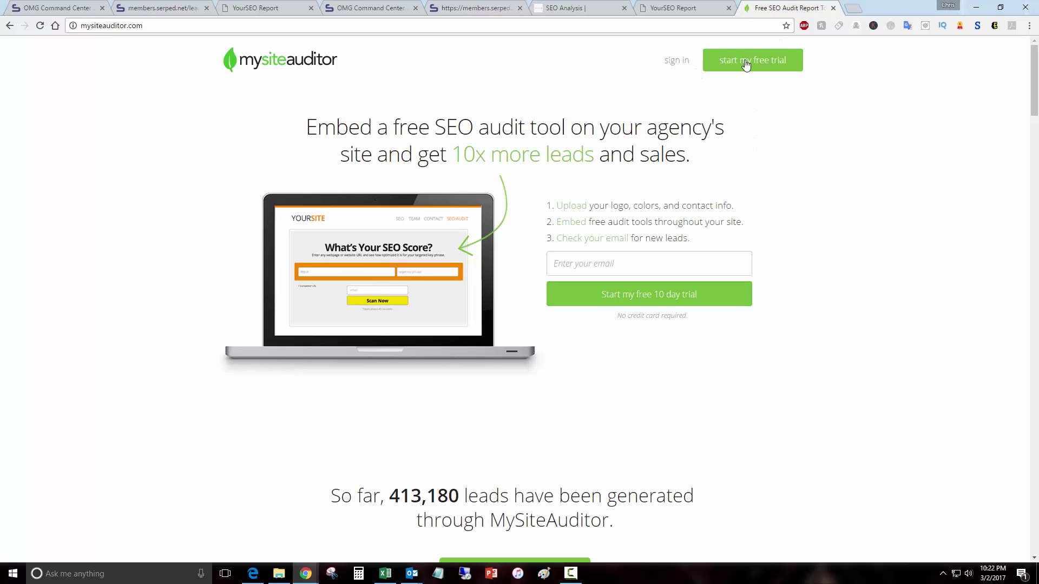
scroll(846, 147, "down", 4)
scroll(846, 148, "down", 20)
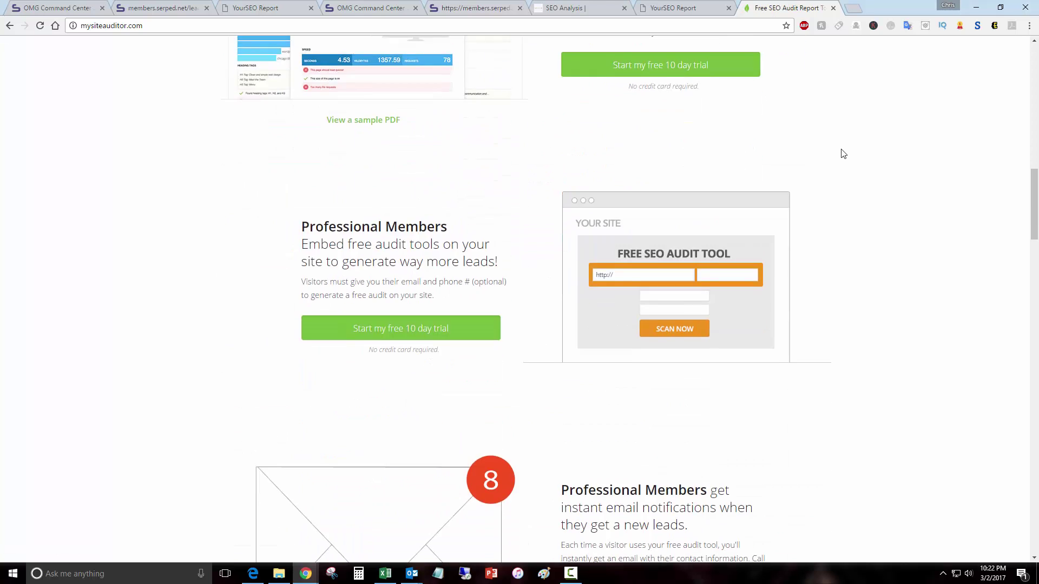
scroll(837, 153, "down", 8)
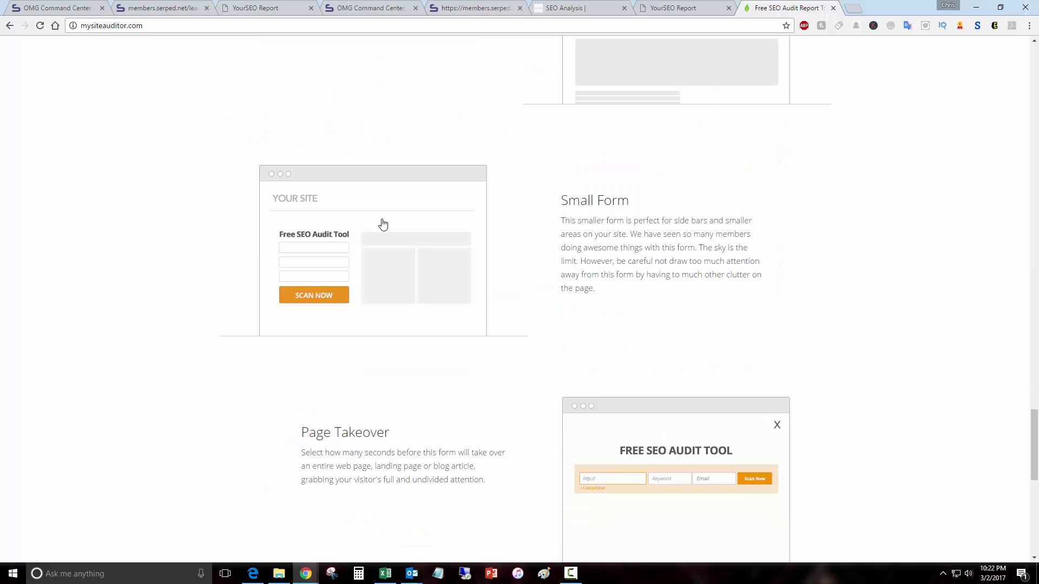
scroll(763, 318, "down", 10)
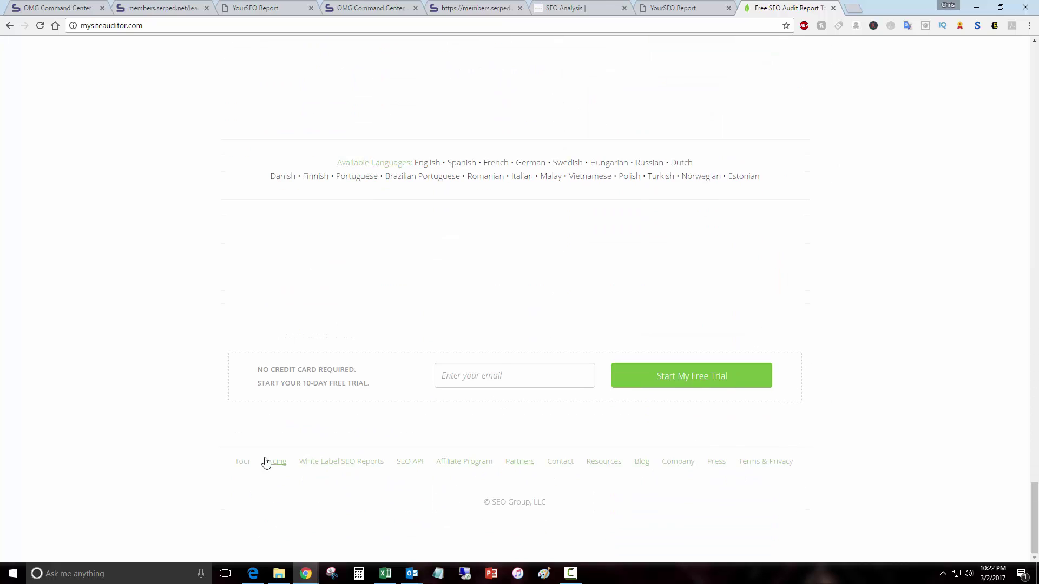
left_click(267, 466)
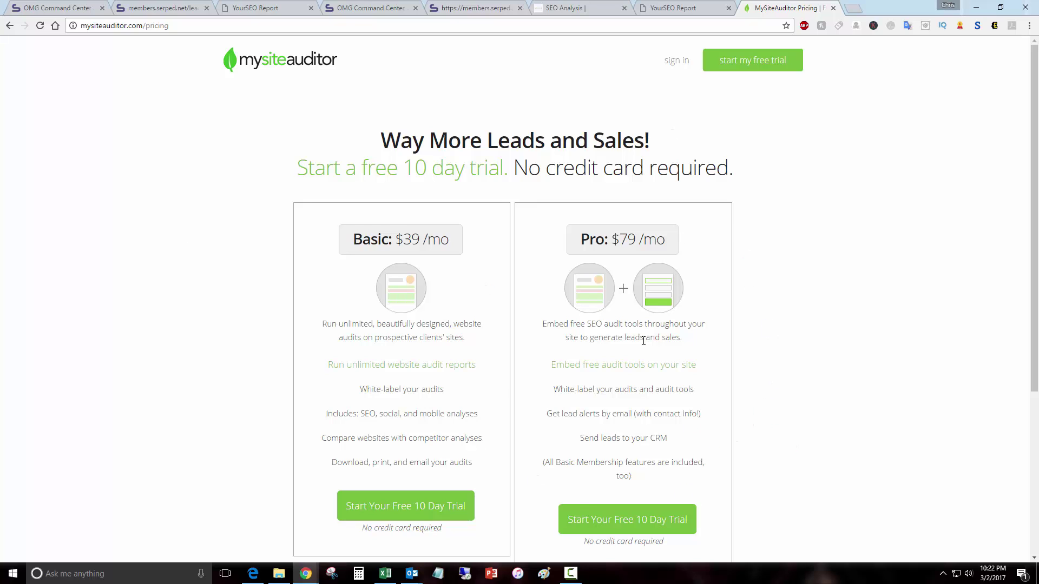
left_click(703, 6)
scroll(652, 356, "down", 10)
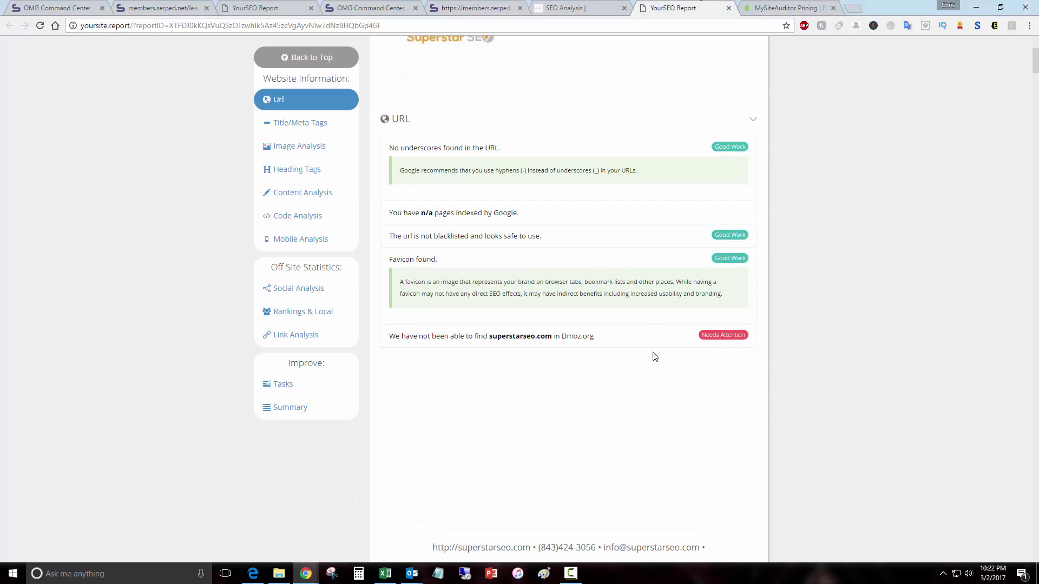
scroll(820, 403, "down", 10)
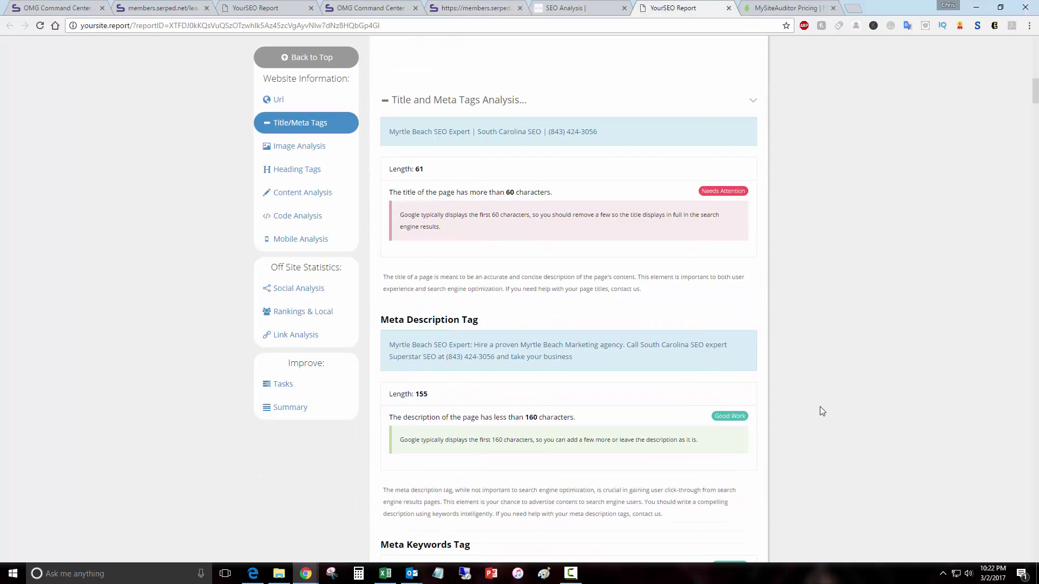
scroll(819, 411, "down", 15)
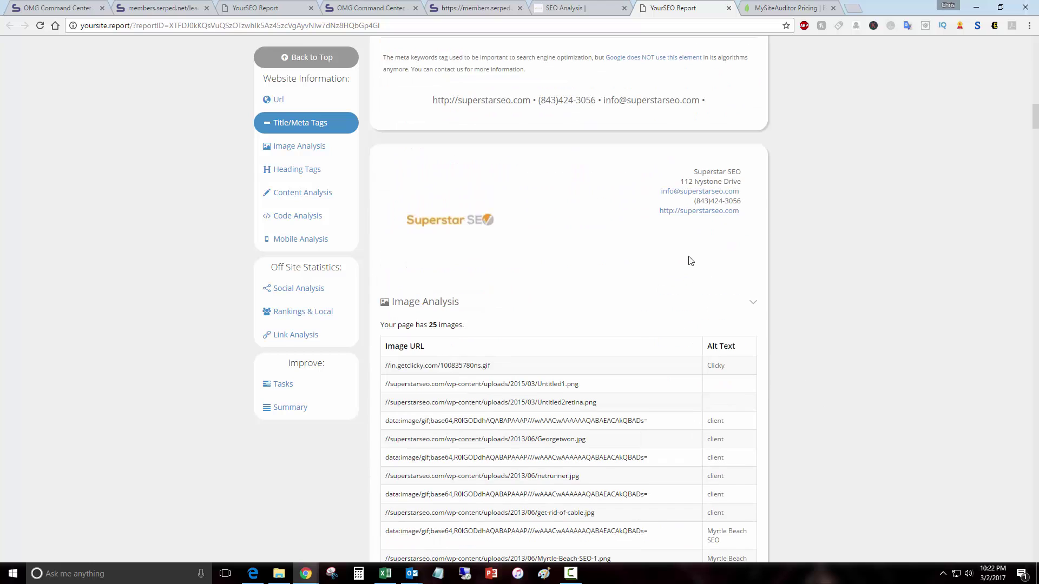
scroll(637, 332, "down", 13)
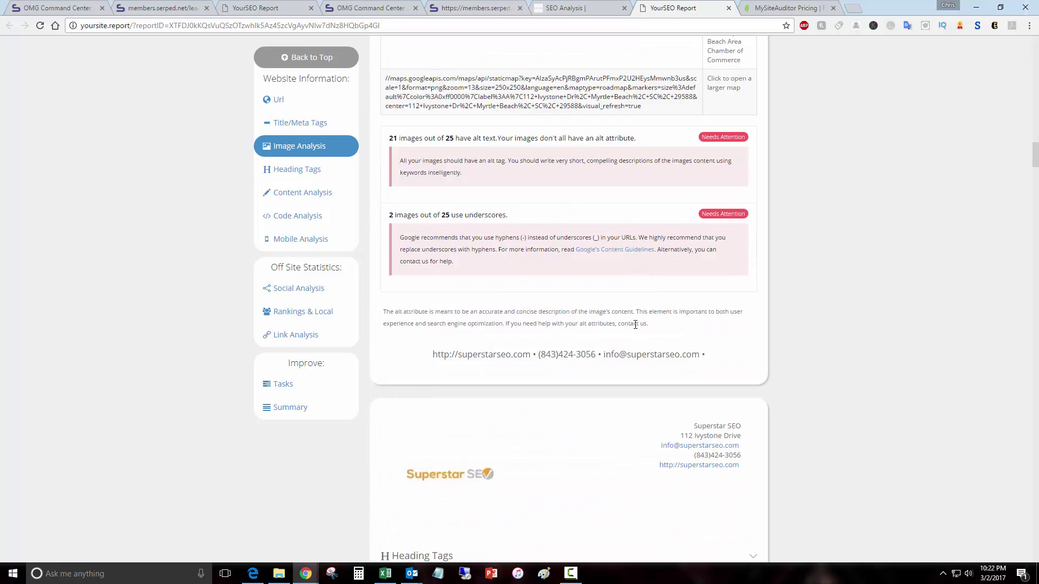
scroll(672, 361, "up", 9)
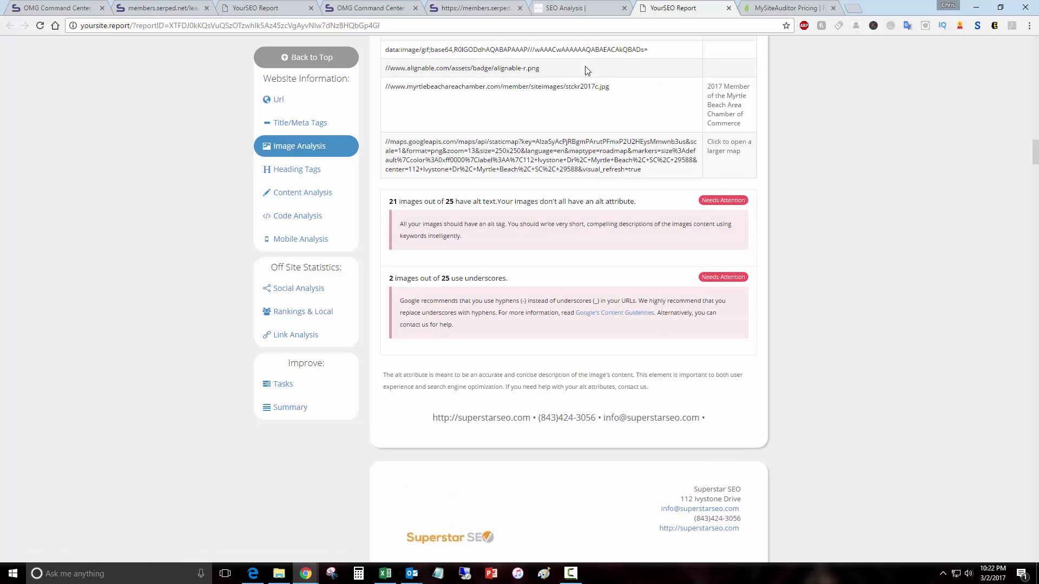
scroll(553, 297, "down", 15)
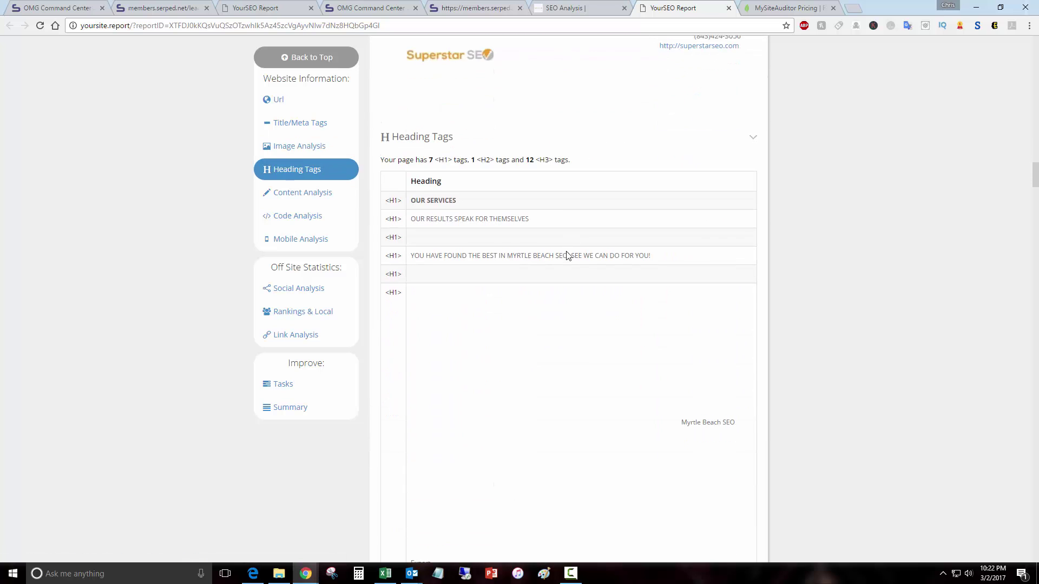
left_click(308, 193)
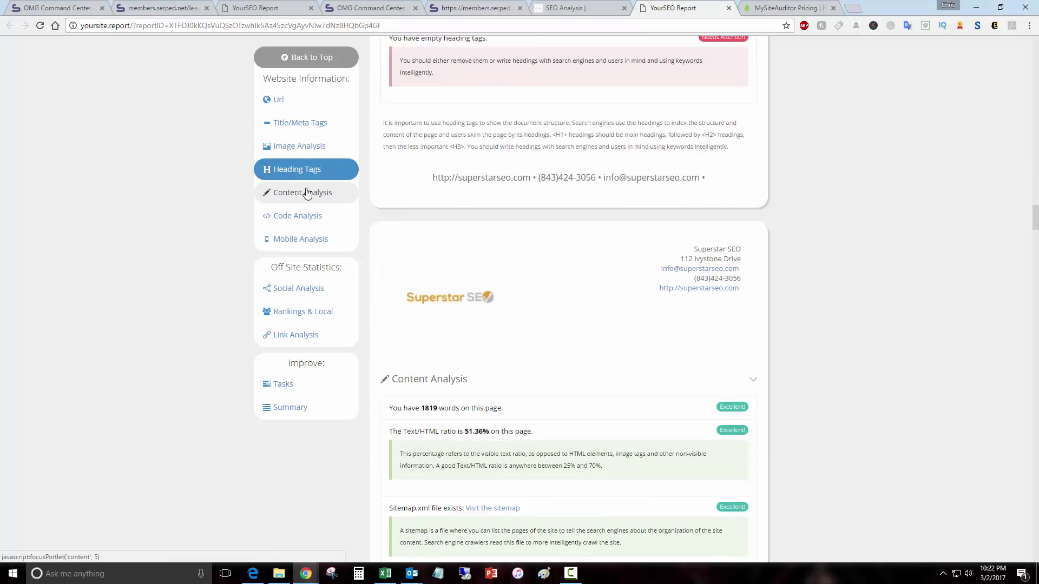
left_click(293, 219)
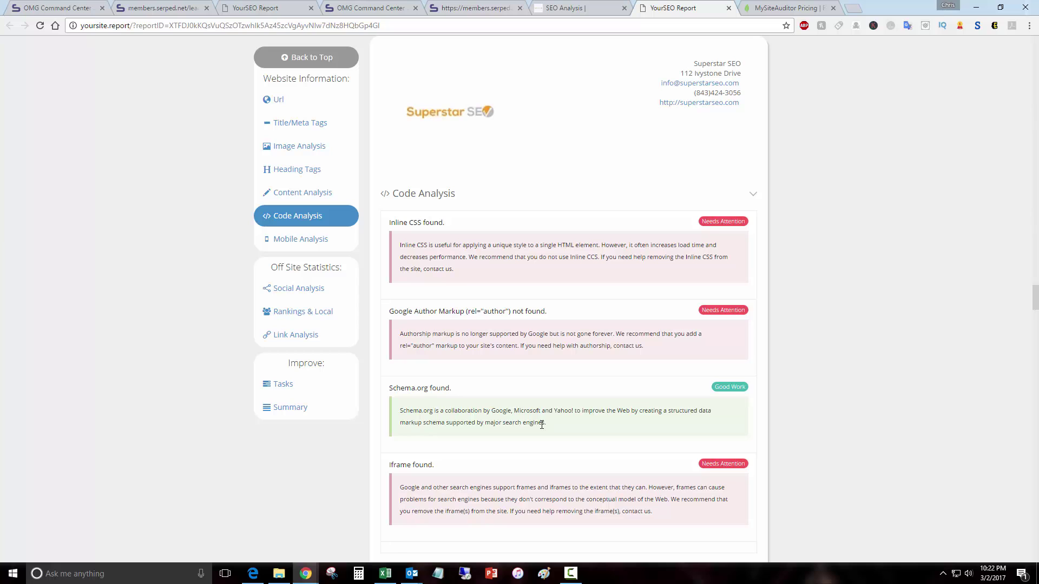
left_click(308, 239)
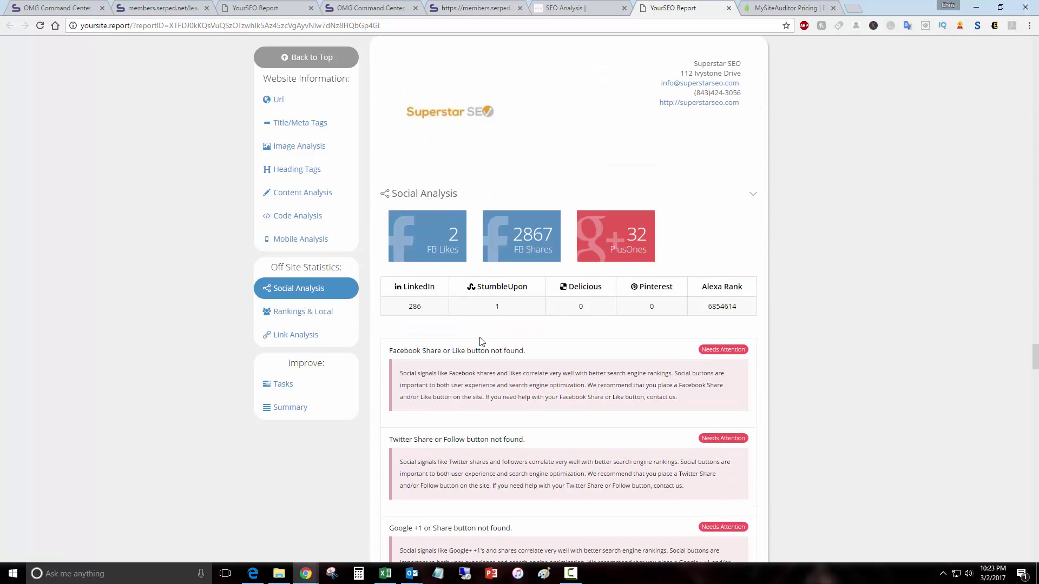
left_click(323, 316)
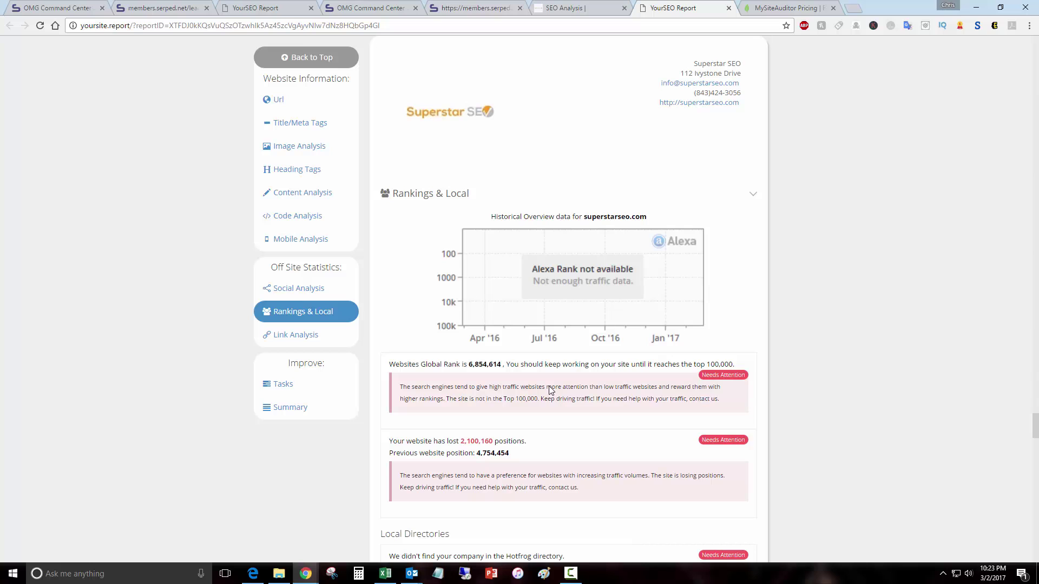
scroll(500, 357, "down", 5)
left_click(304, 344)
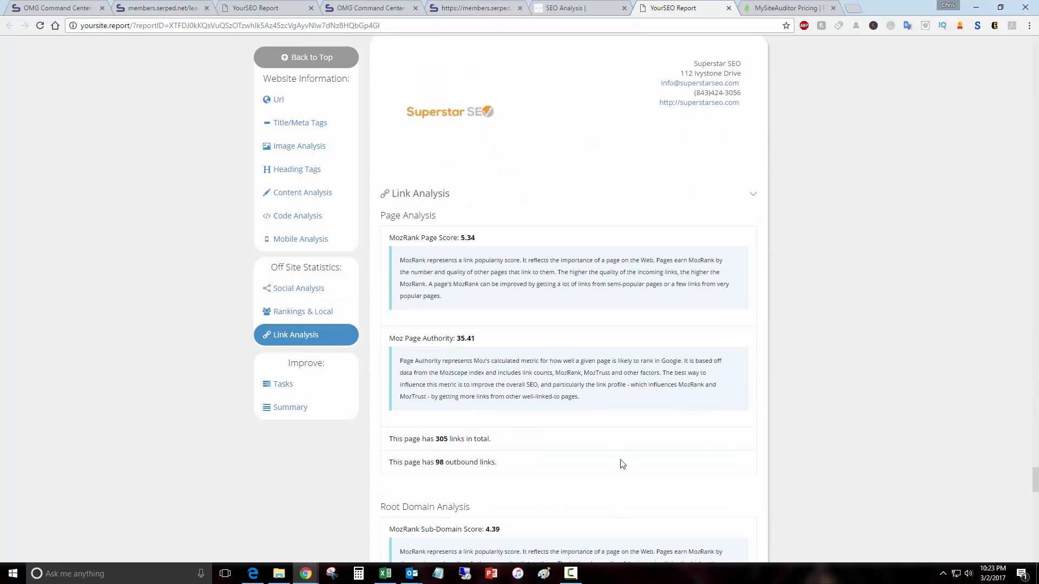
scroll(620, 459, "down", 6)
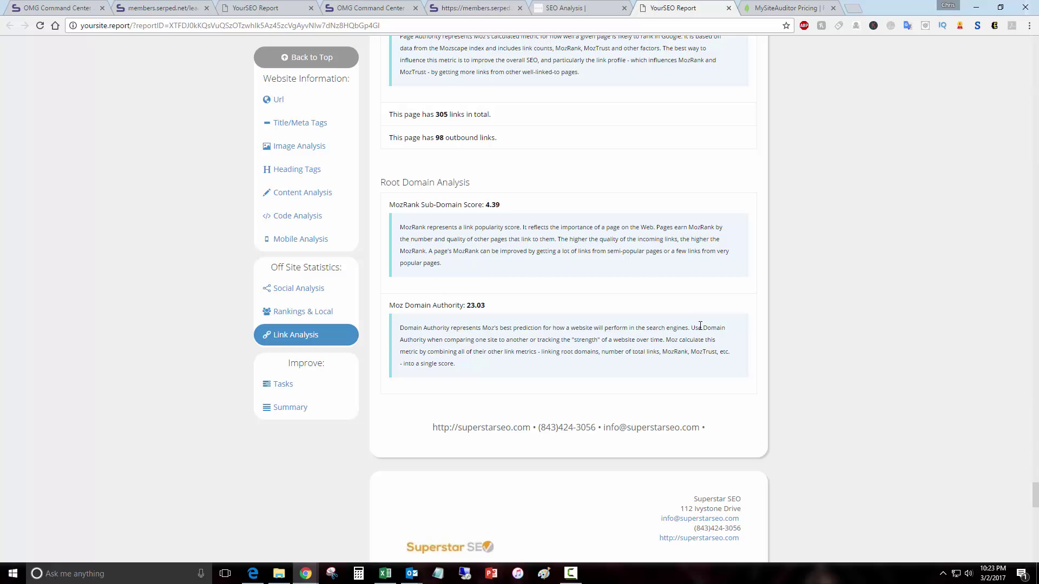
scroll(701, 335, "down", 10)
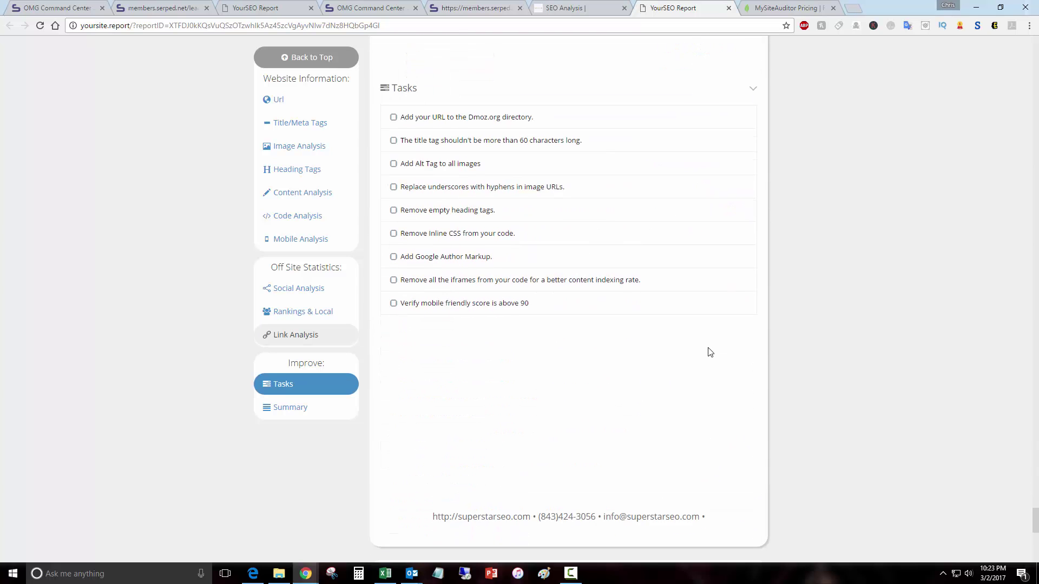
scroll(707, 351, "up", 2)
scroll(707, 350, "up", 20)
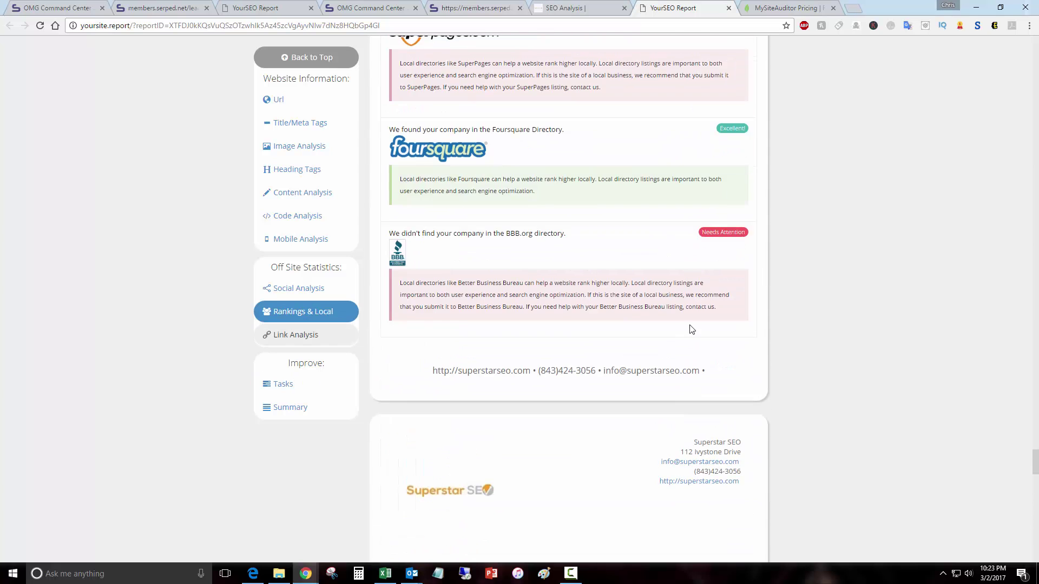
Step: Scroll superstarseo.com's SEO Analysis page to the embedded audit form with its Analyze Now button
left_click(573, 10)
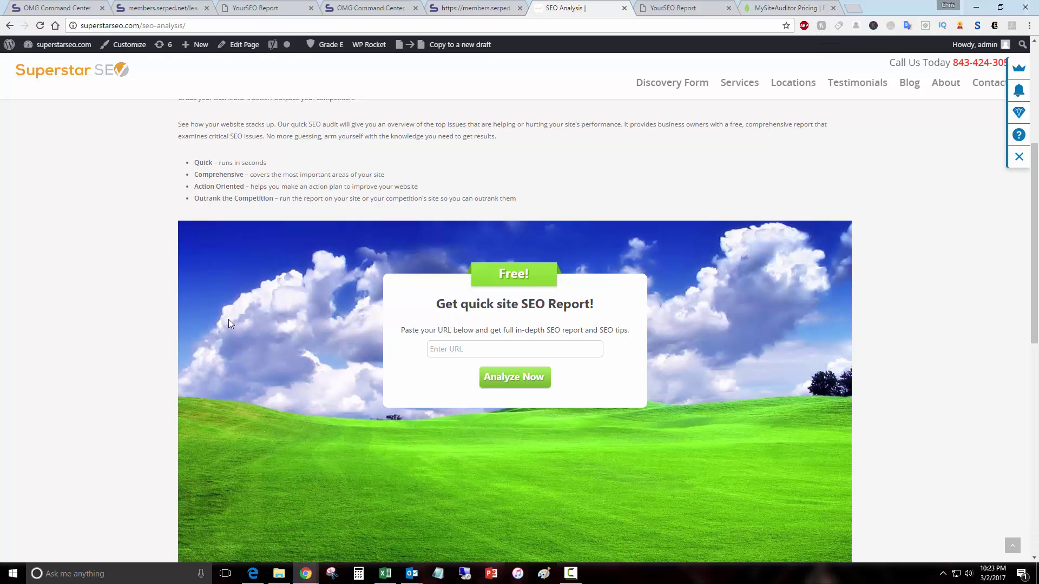
scroll(260, 325, "up", 4)
scroll(295, 328, "down", 6)
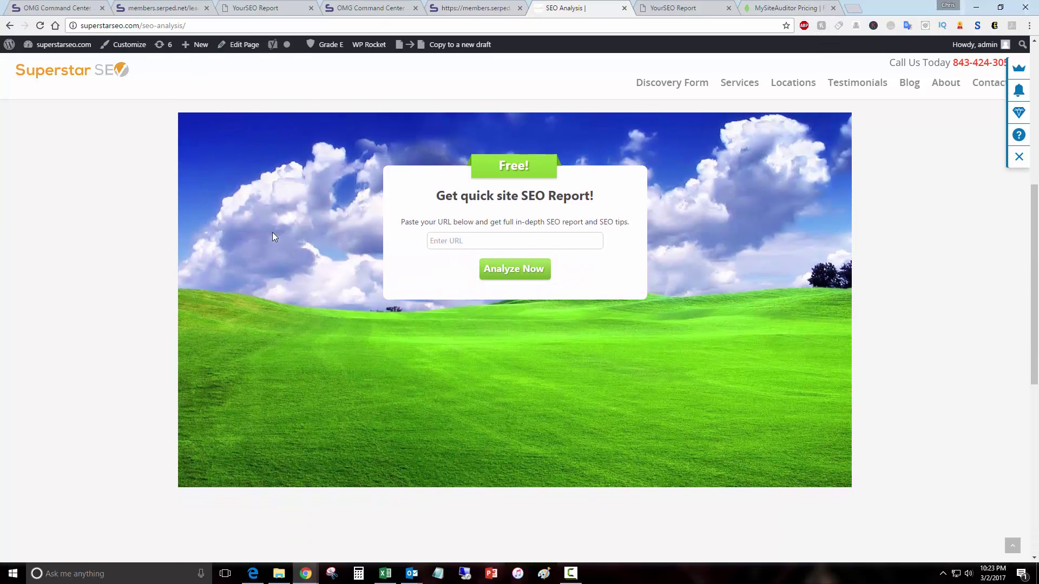
scroll(272, 236, "up", 7)
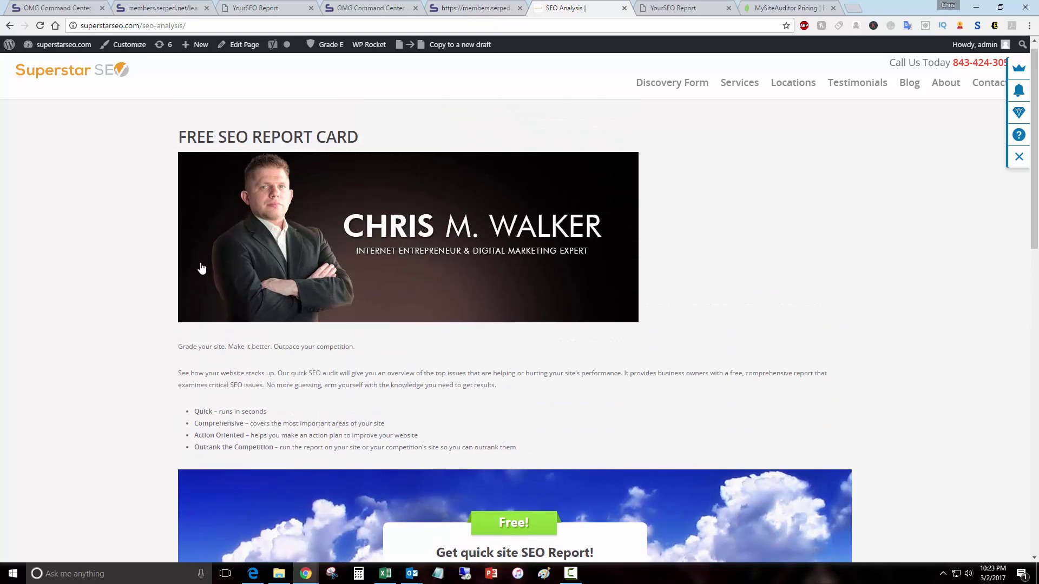
scroll(518, 313, "down", 4)
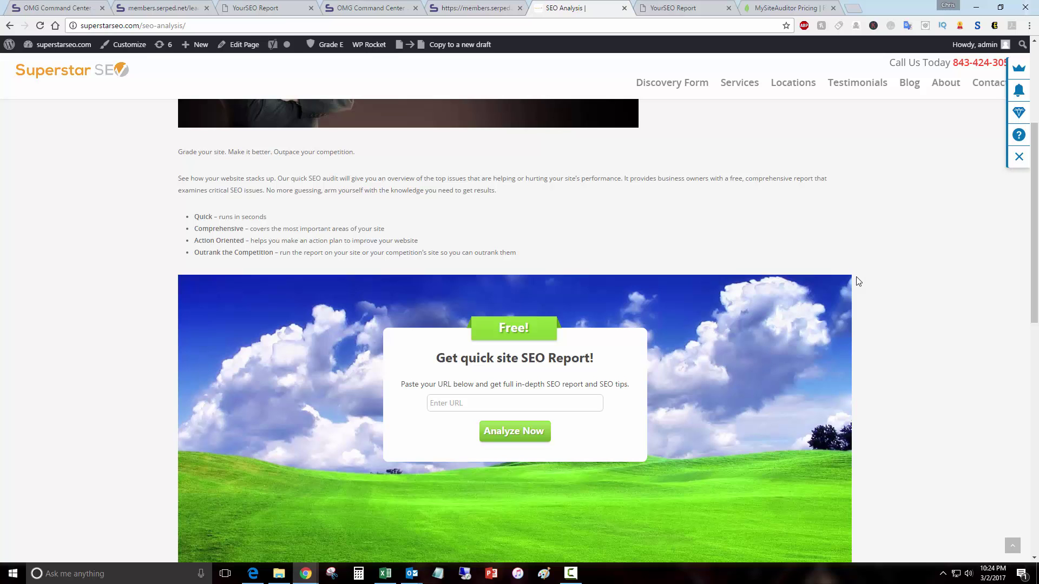
scroll(764, 242, "down", 3)
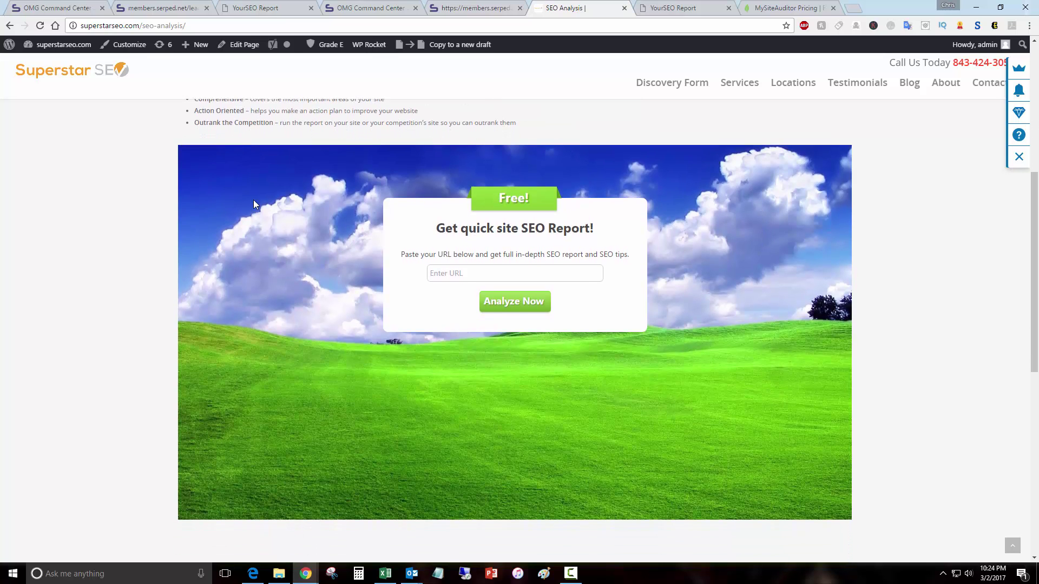
left_click(155, 7)
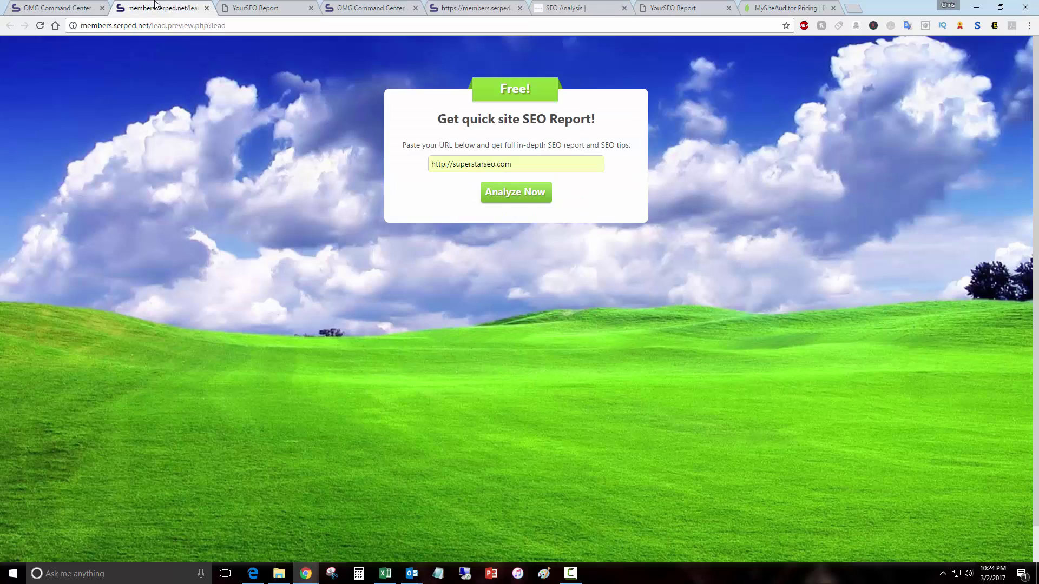
left_click(54, 7)
scroll(403, 357, "up", 1)
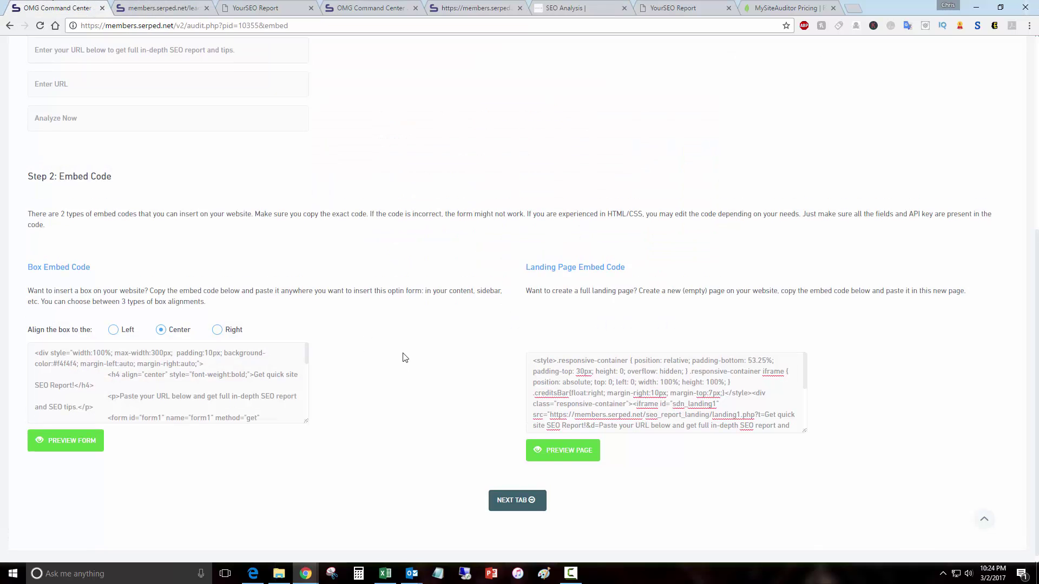
scroll(402, 352, "up", 7)
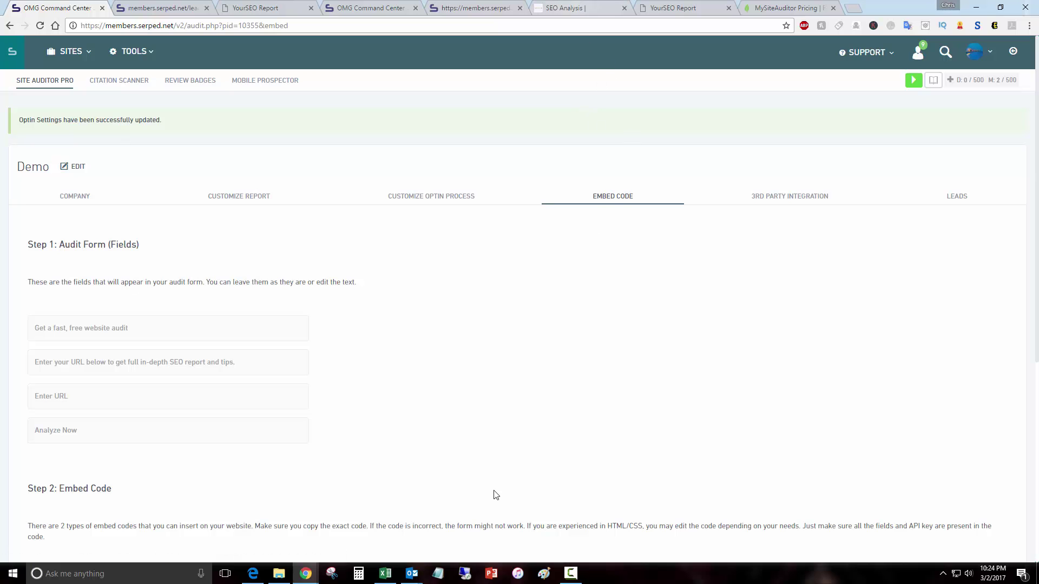
scroll(495, 495, "down", 4)
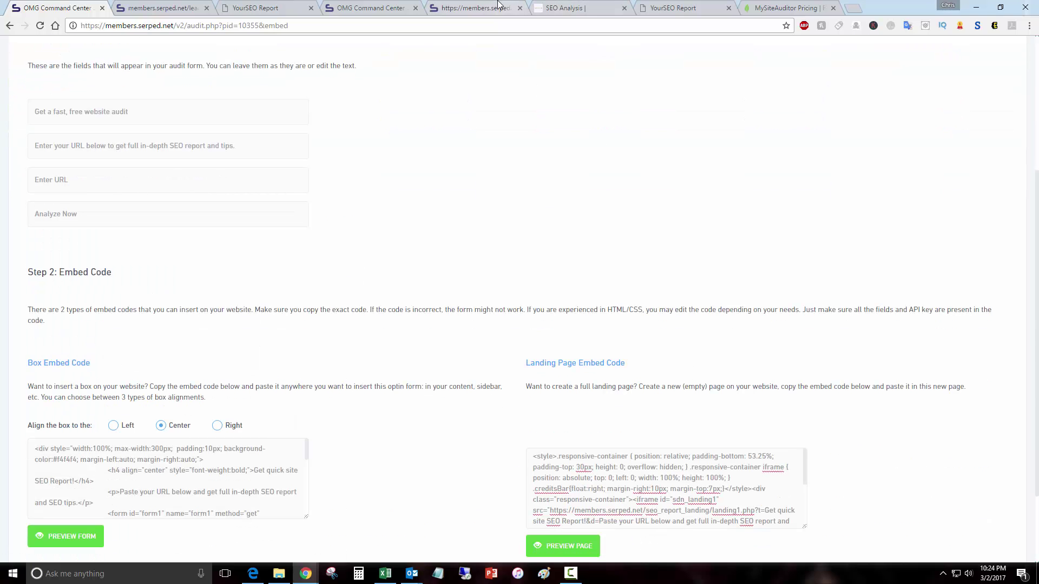
left_click(574, 8)
scroll(823, 411, "up", 4)
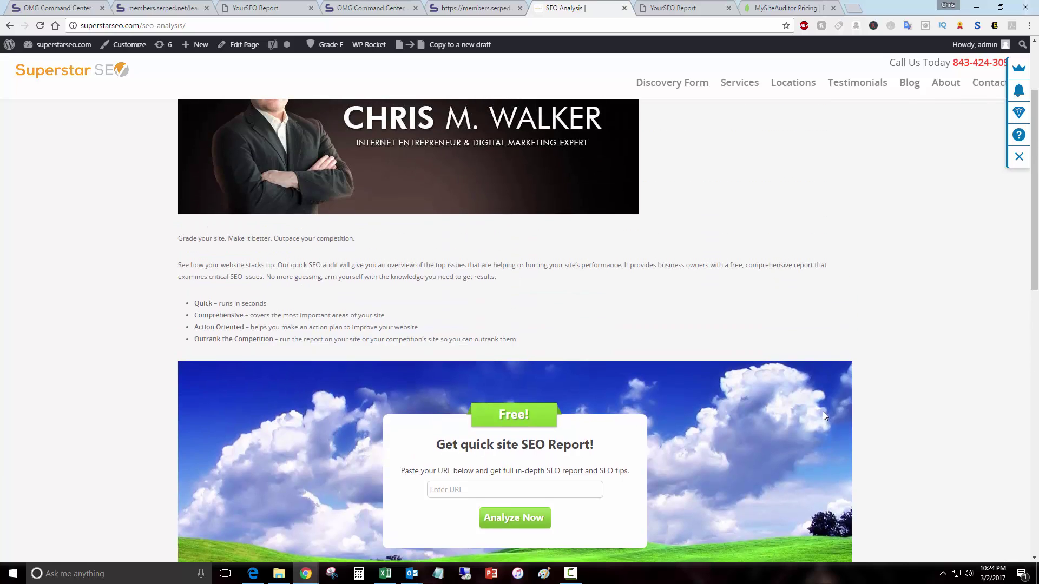
scroll(813, 408, "down", 3)
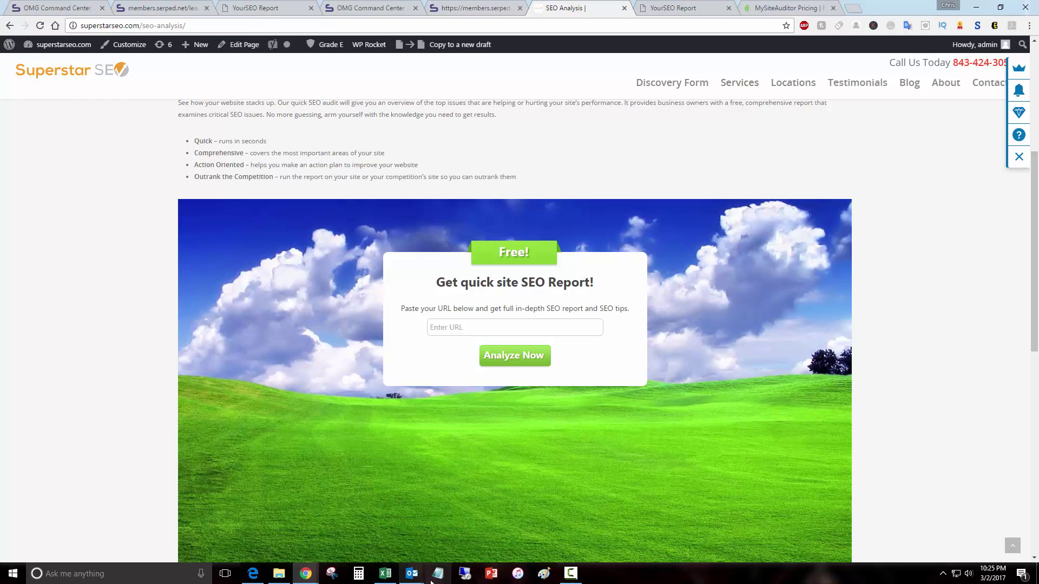
Step: Glance at the Outlook site audit report email, then bring the superstarseo.com audit report back up
left_click(589, 553)
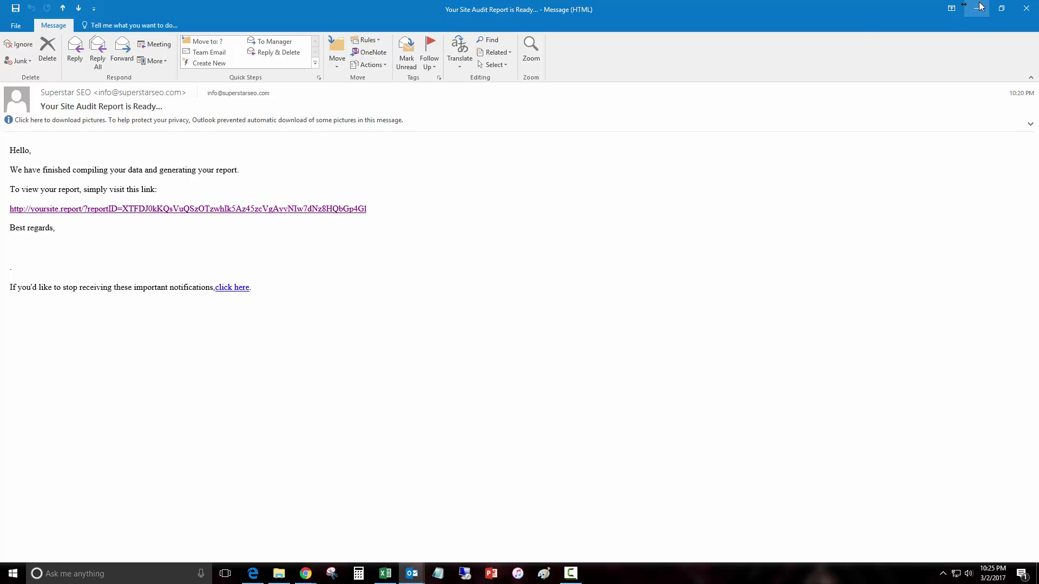
left_click(976, 8)
left_click(677, 5)
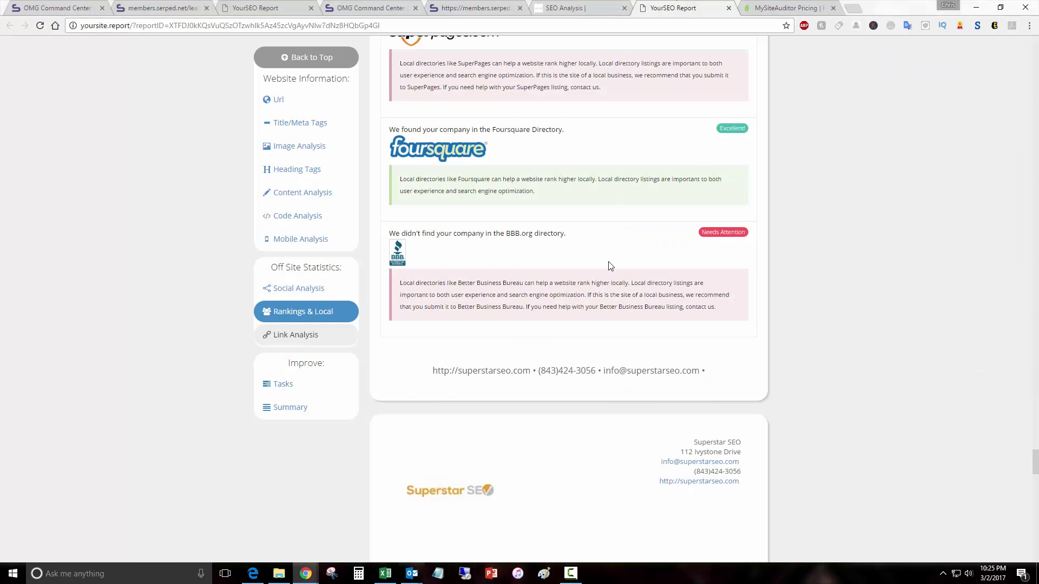
Step: Review the superstarseo.com report up to its 51/100 SEO score, then switch to MySiteAuditor pricing
scroll(608, 267, "down", 20)
scroll(609, 279, "down", 5)
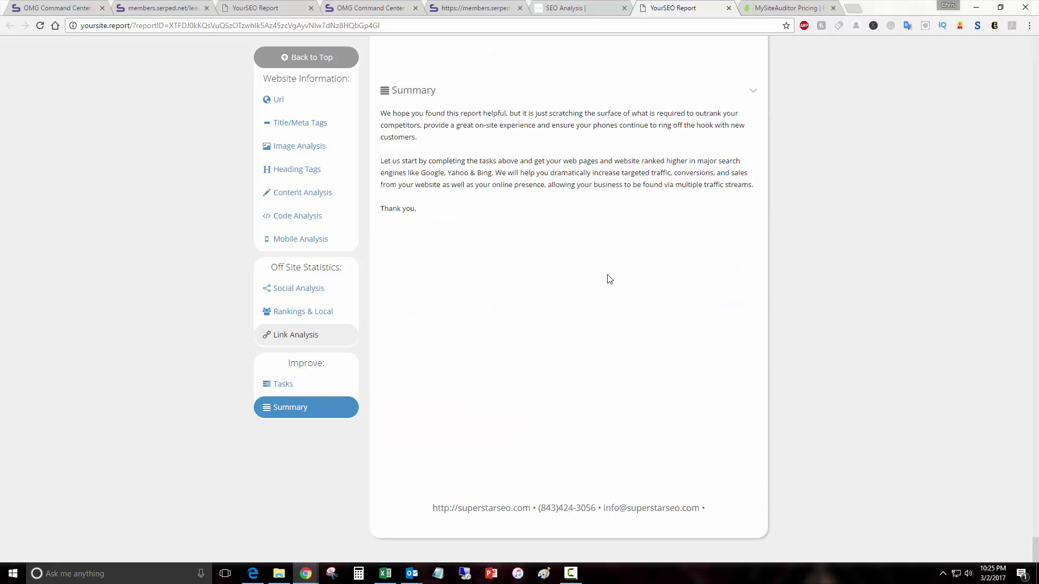
scroll(609, 280, "up", 15)
scroll(608, 280, "down", 17)
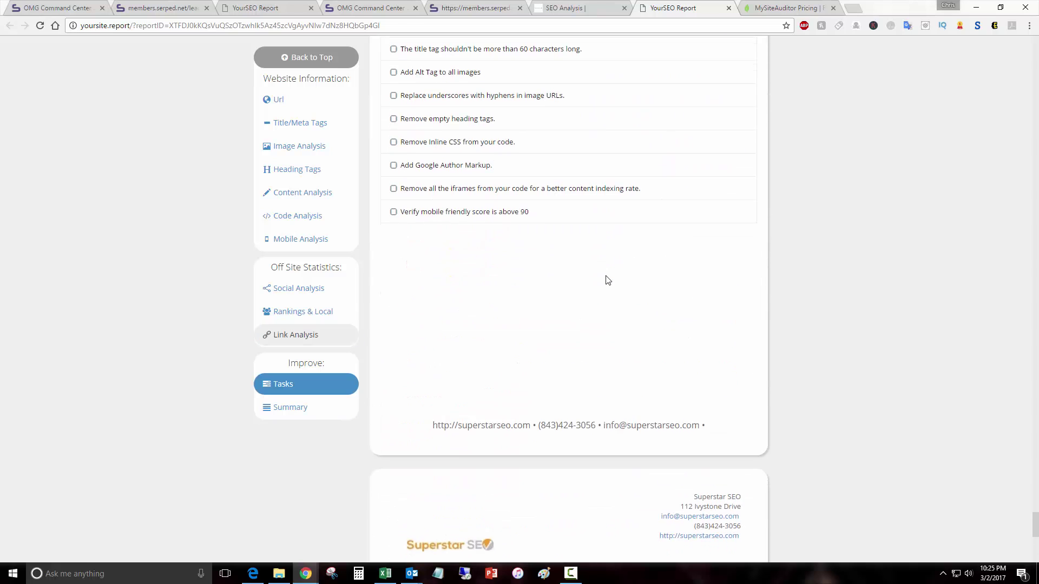
scroll(602, 278, "up", 4)
scroll(600, 278, "up", 15)
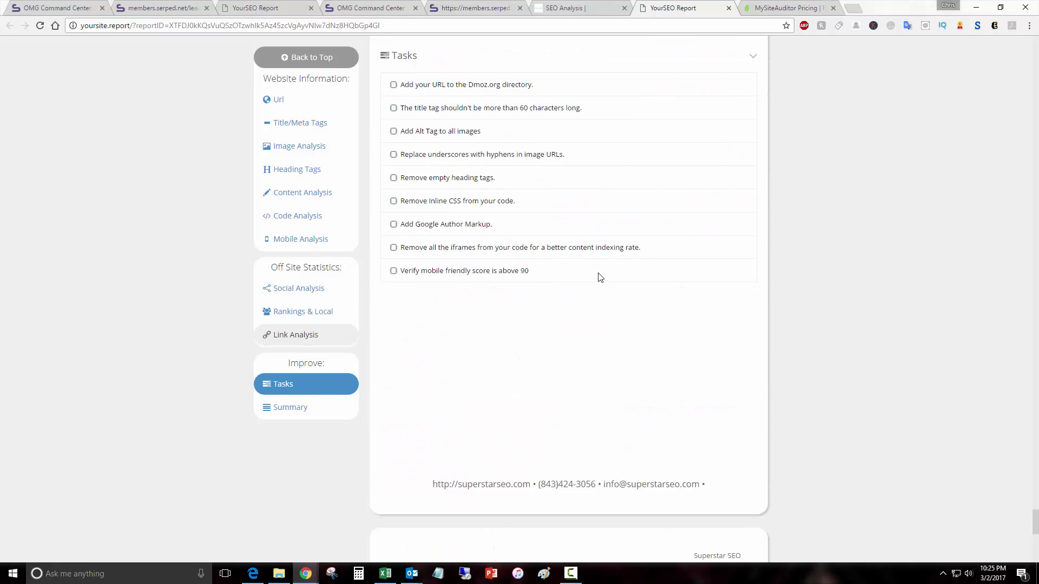
scroll(600, 277, "up", 15)
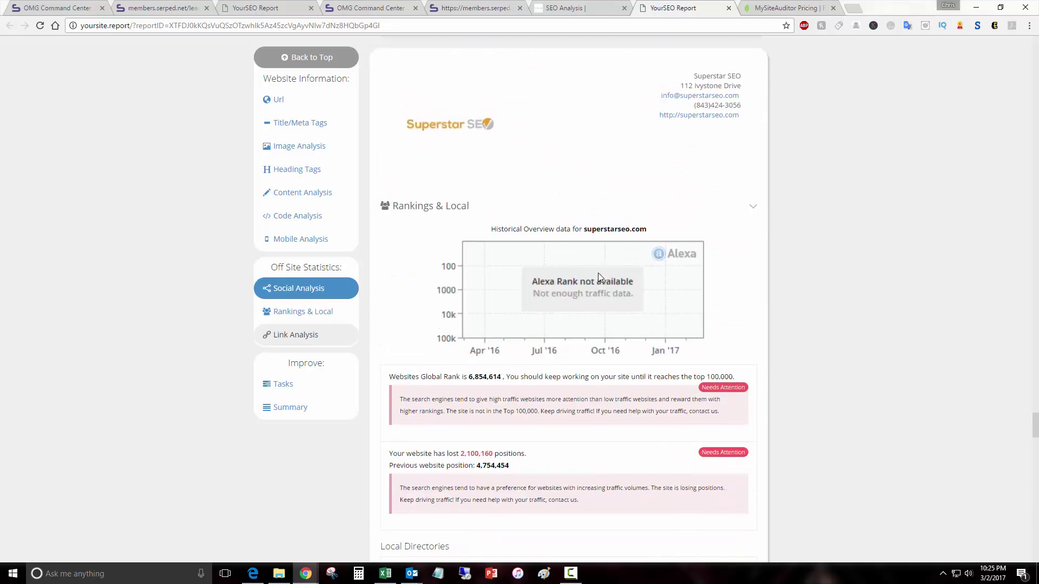
scroll(600, 277, "up", 15)
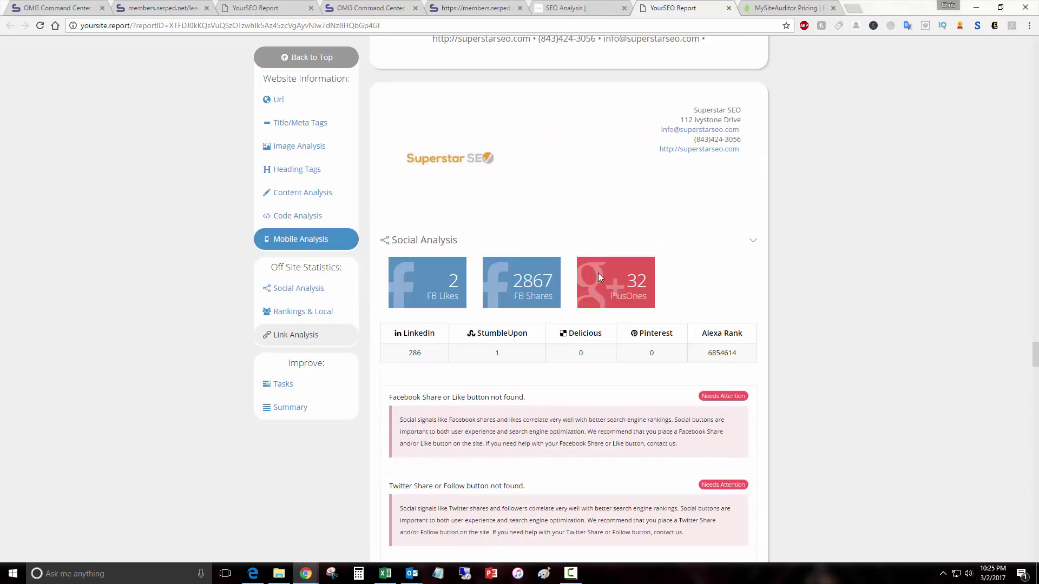
scroll(599, 277, "up", 15)
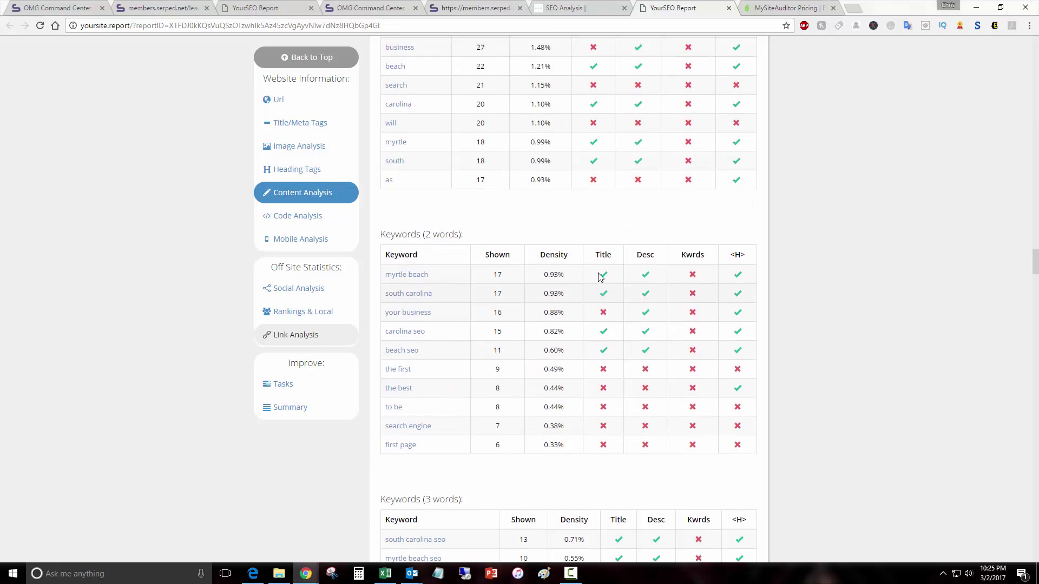
scroll(600, 277, "up", 10)
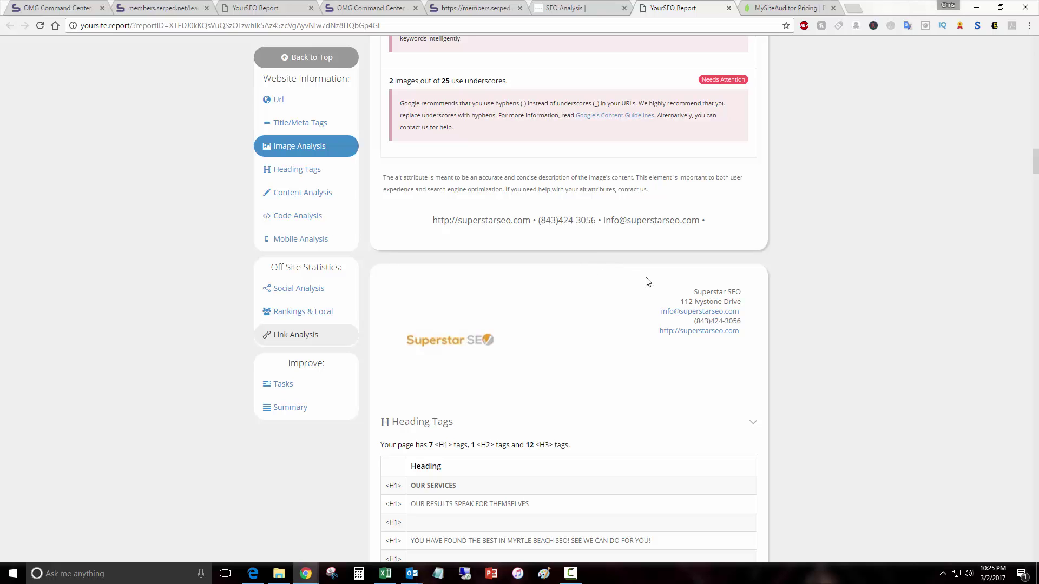
scroll(647, 281, "up", 10)
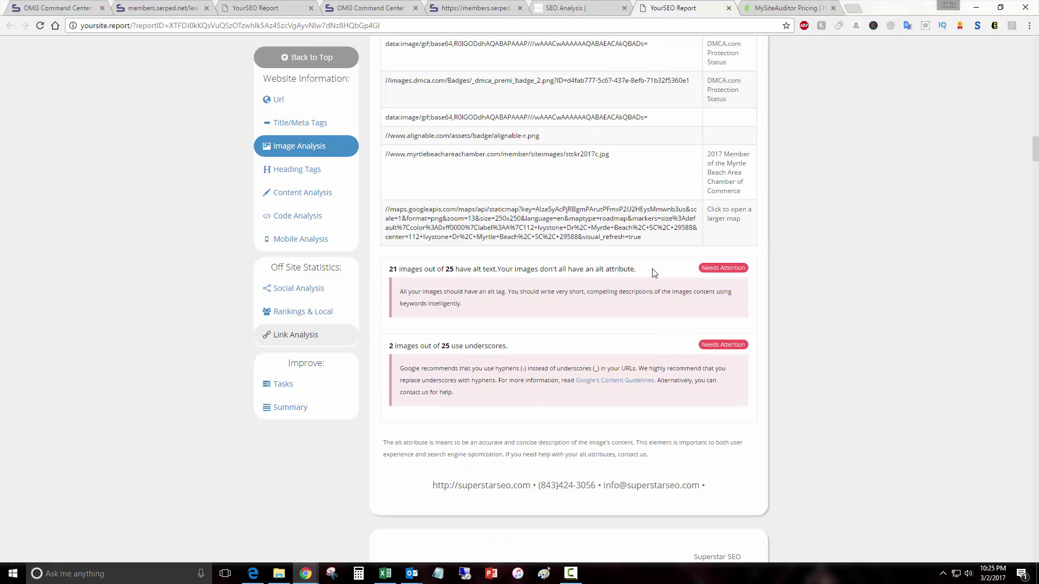
scroll(629, 249, "up", 15)
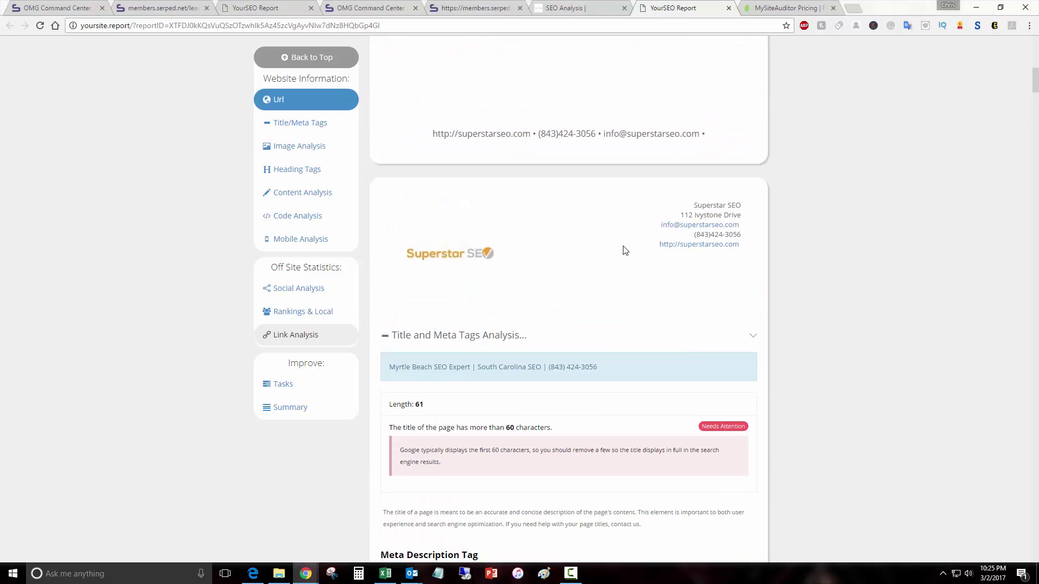
scroll(625, 250, "up", 10)
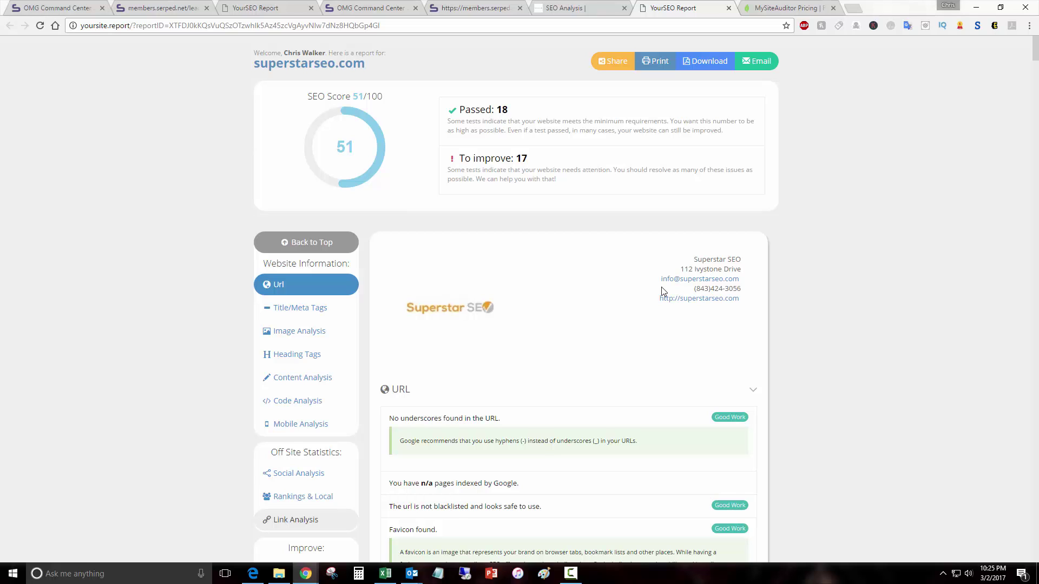
key("ctrl+Tab")
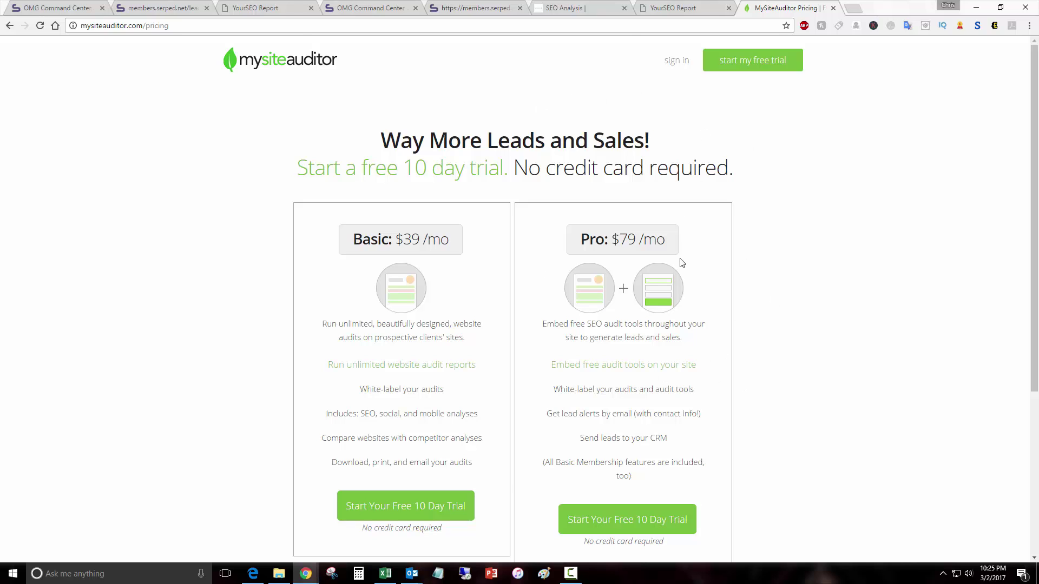
Step: Recheck the Demo project's embed code, then scroll the superstarseo.com report to its Dmoz.org URL check
left_click(666, 8)
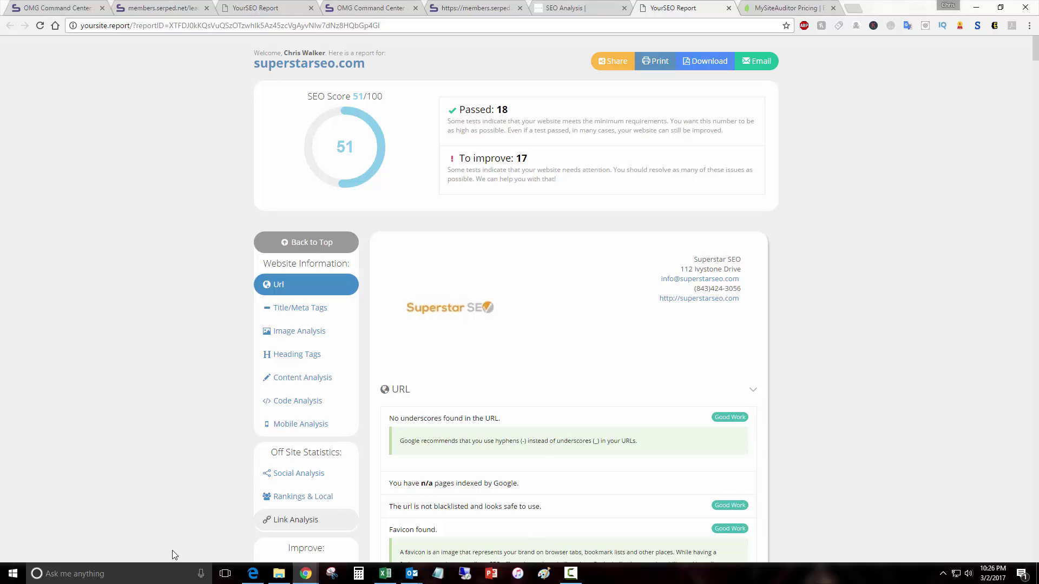
left_click(54, 8)
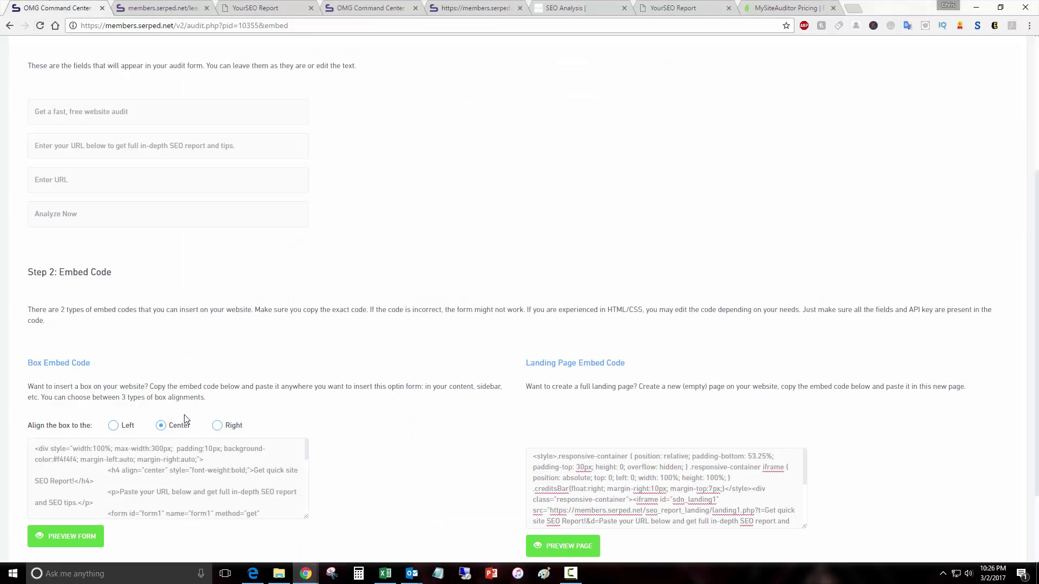
scroll(433, 379, "up", 5)
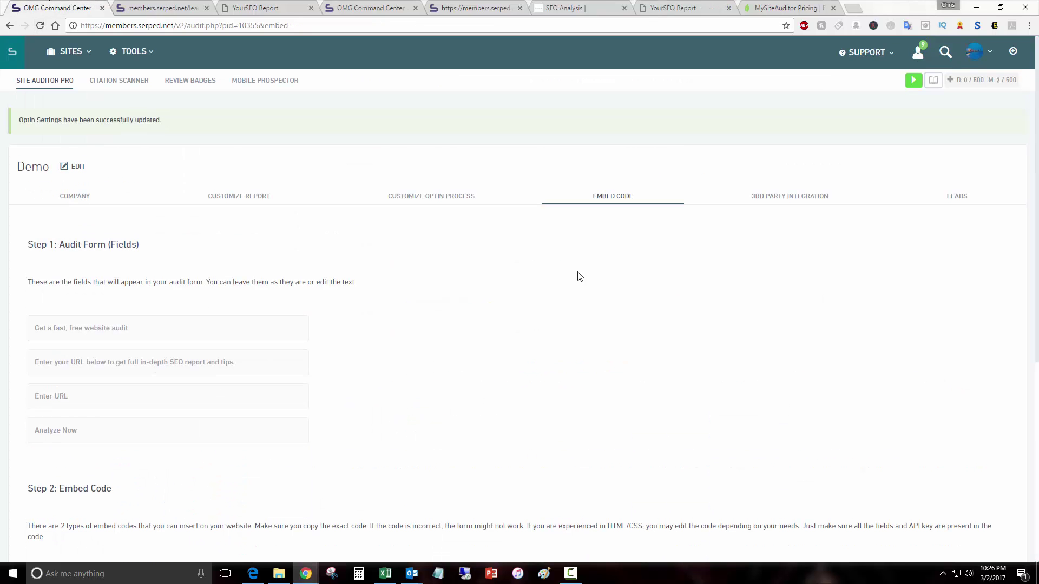
left_click(676, 5)
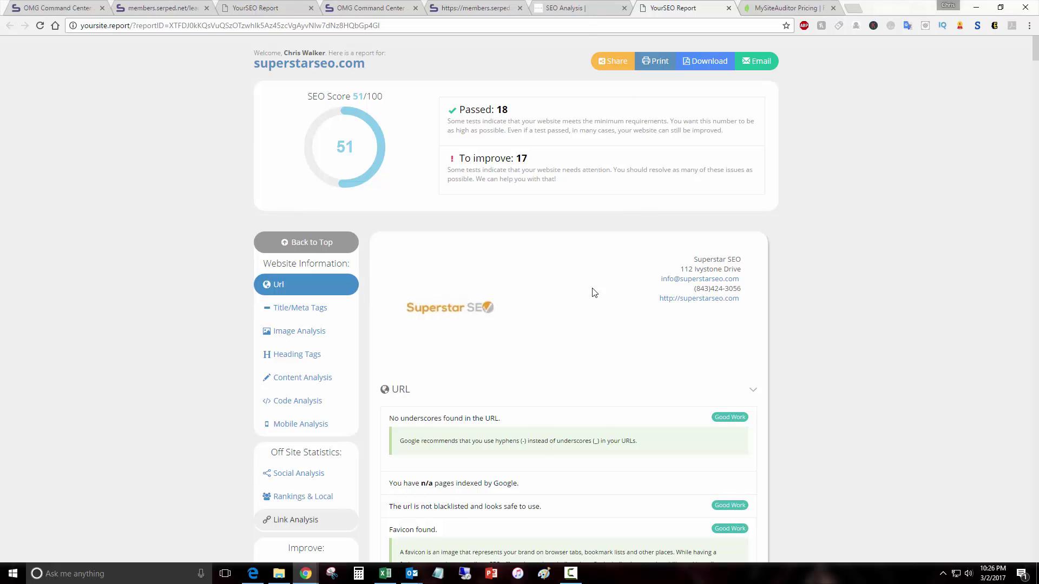
scroll(656, 283, "down", 1)
scroll(656, 284, "down", 5)
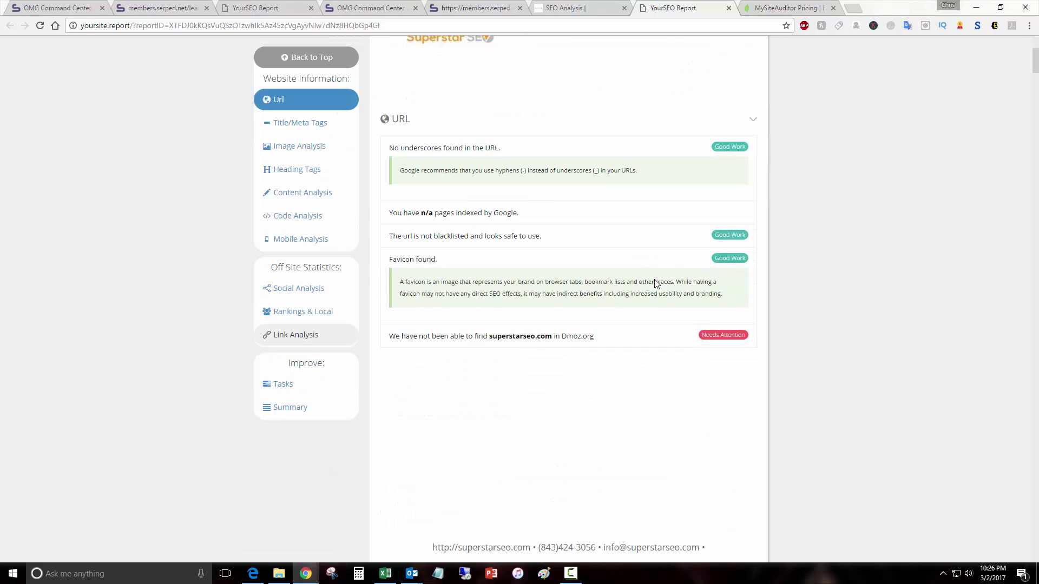